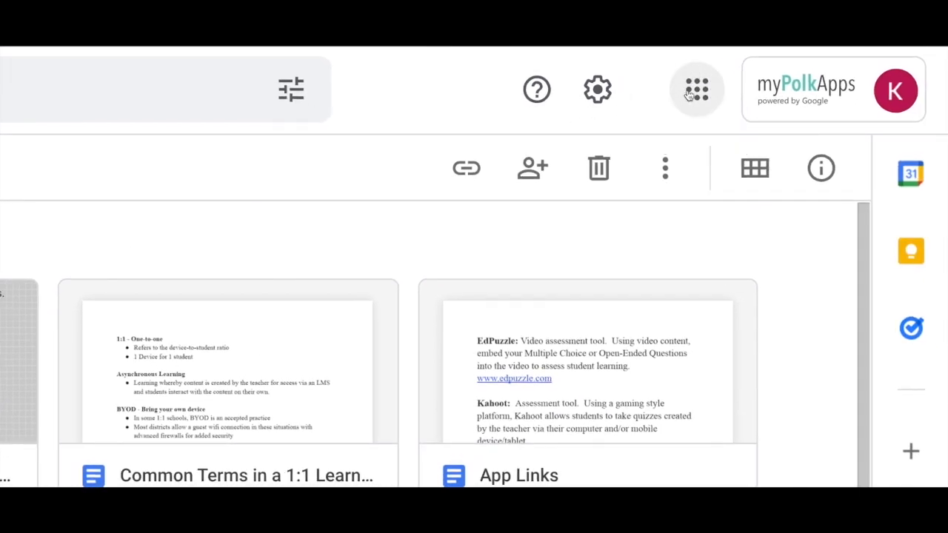
Switch from Google Drive to Google Classroom
click(693, 97)
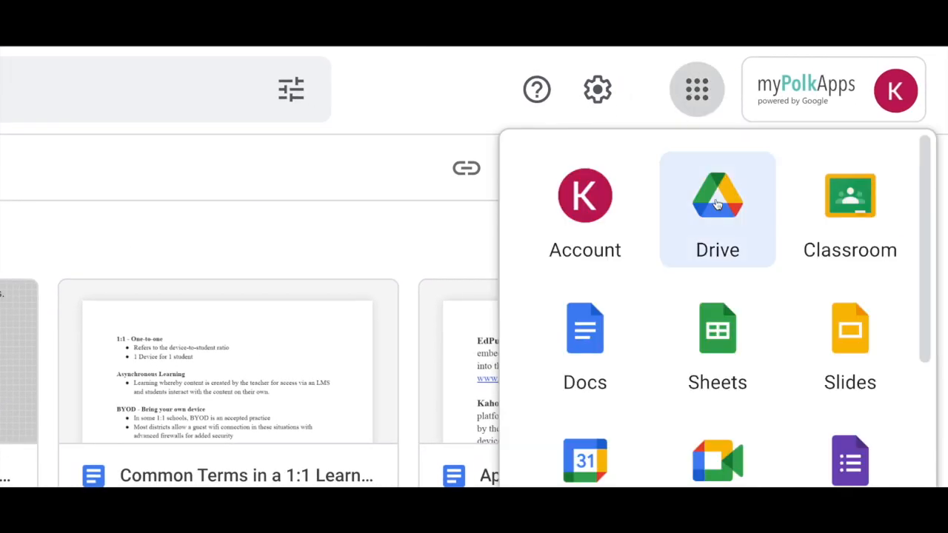
scroll(716, 204, down, 1)
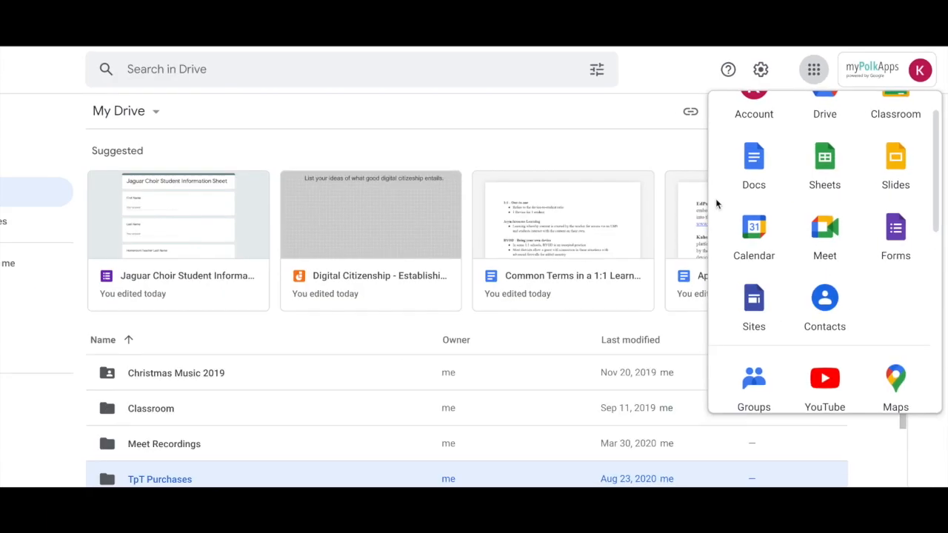
scroll(865, 184, up, 1)
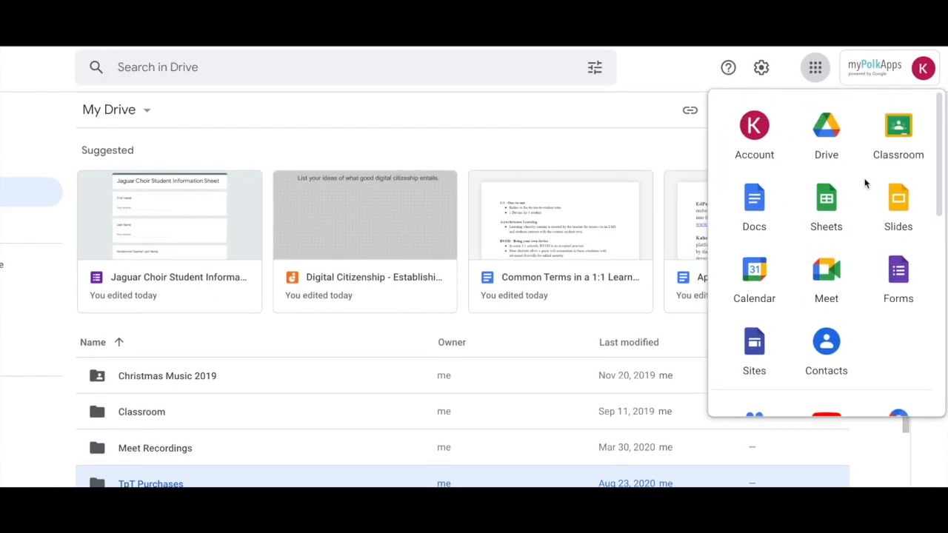
click(908, 123)
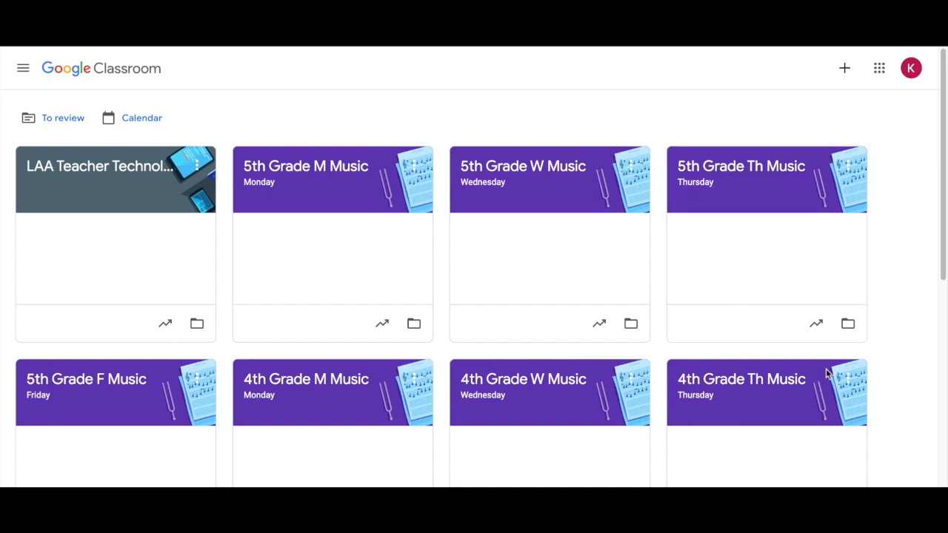
Look over the existing classes, start creating a new class, and go through its section, subject and room fields
scroll(904, 343, down, 2)
scroll(904, 344, down, 4)
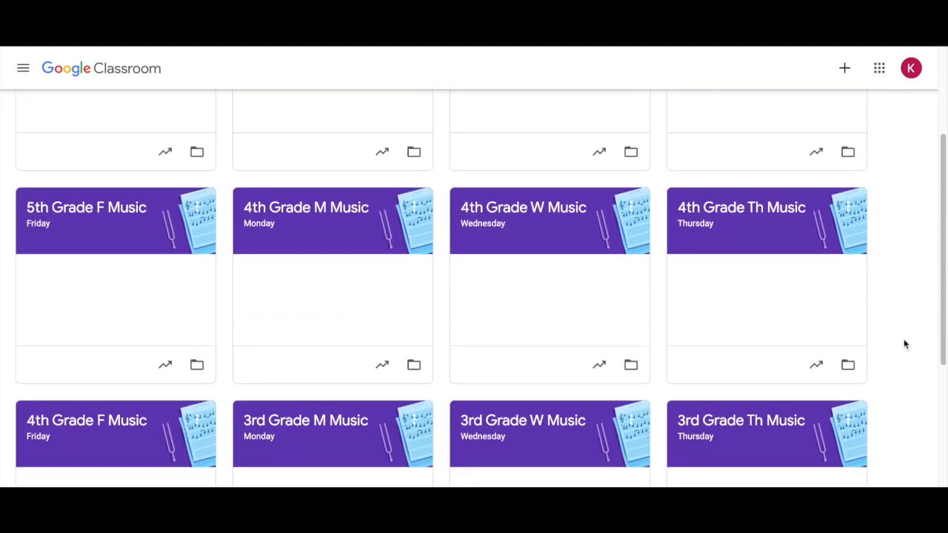
scroll(904, 343, down, 1)
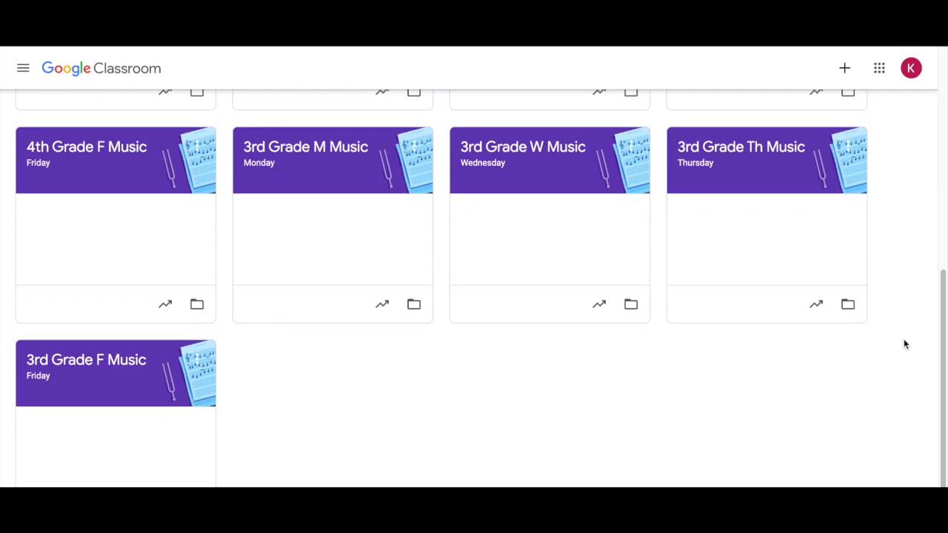
scroll(904, 344, up, 7)
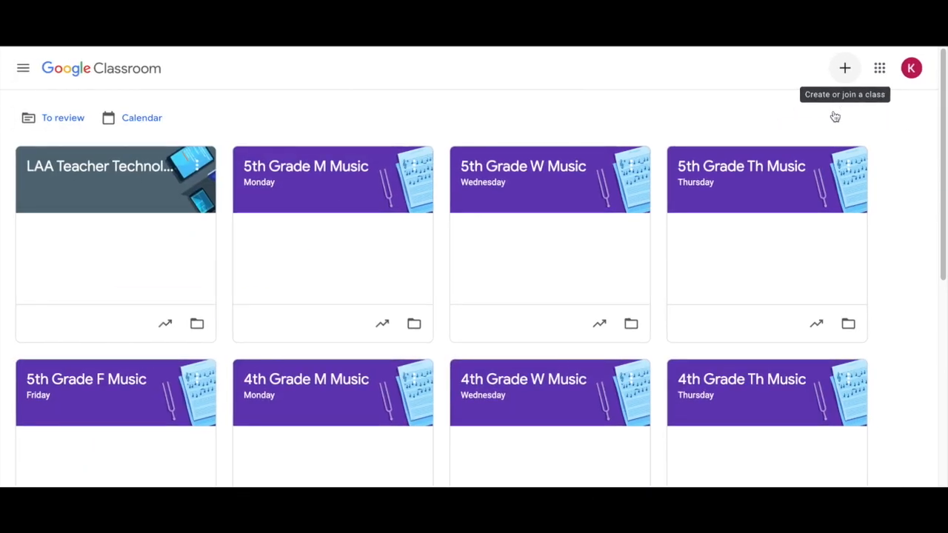
click(844, 68)
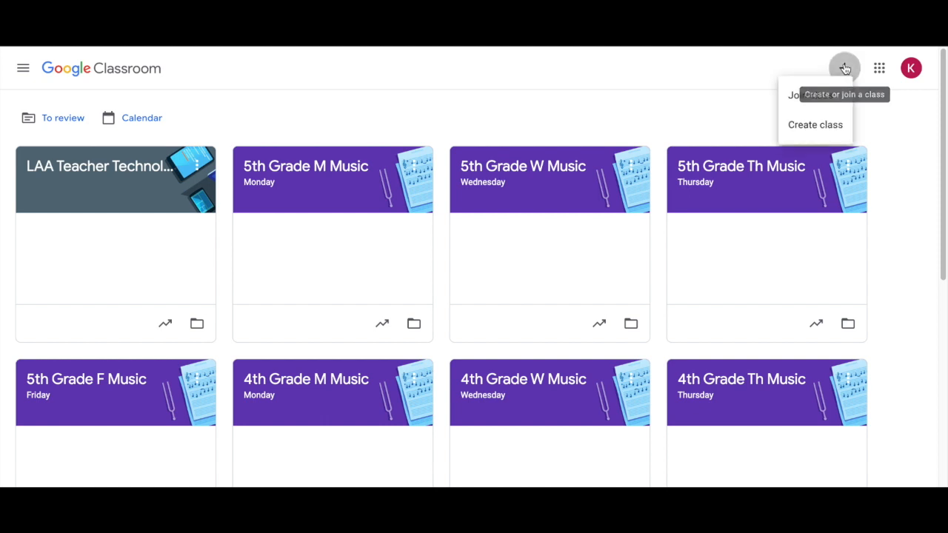
click(826, 131)
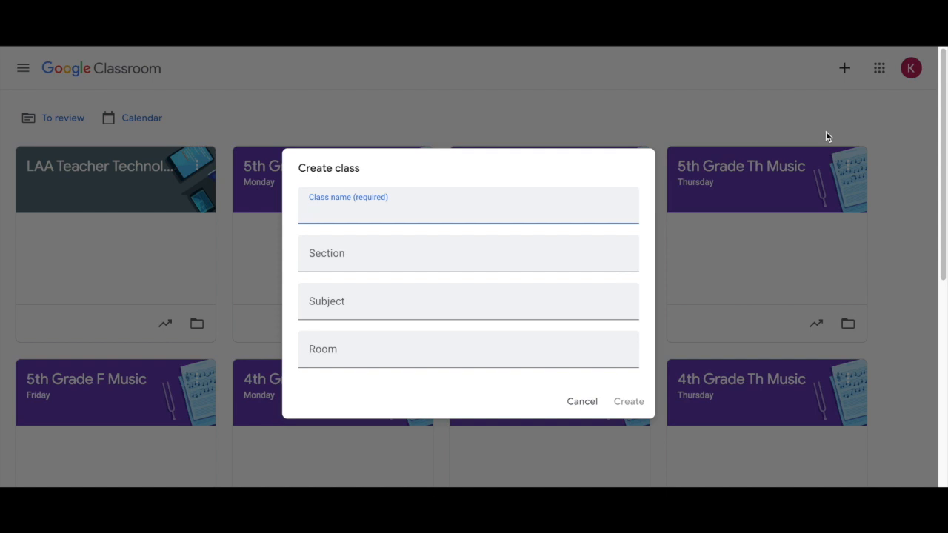
click(346, 259)
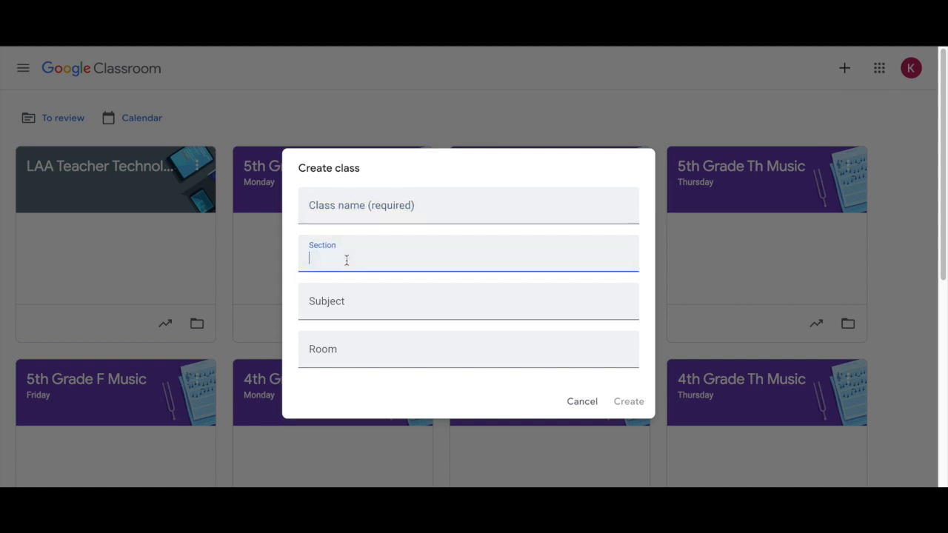
click(386, 302)
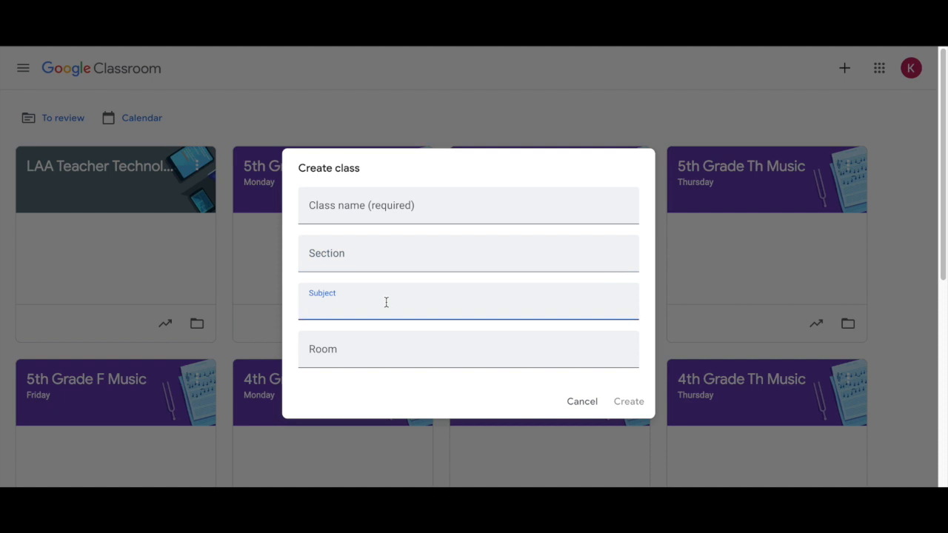
click(395, 348)
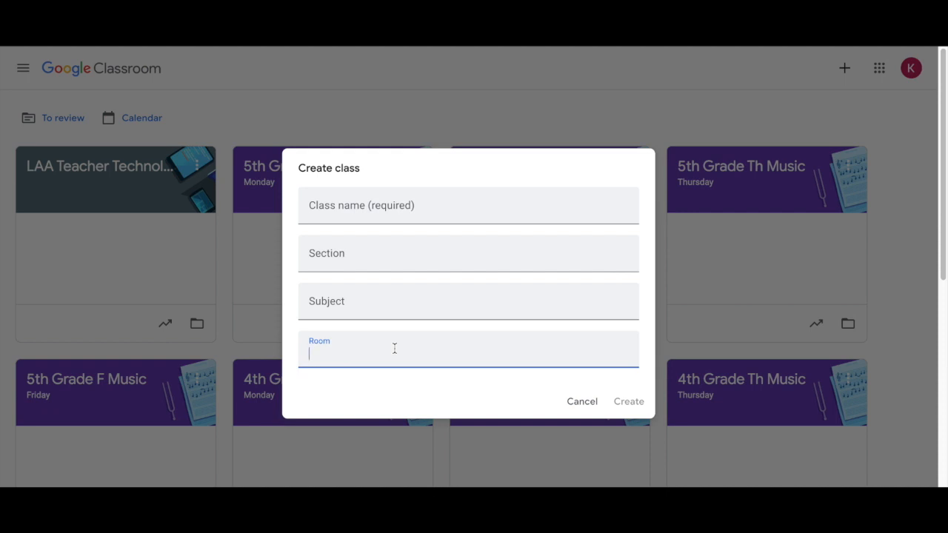
Name the new class "Sample Class" and set its section to 101
click(414, 209)
text(Sa)
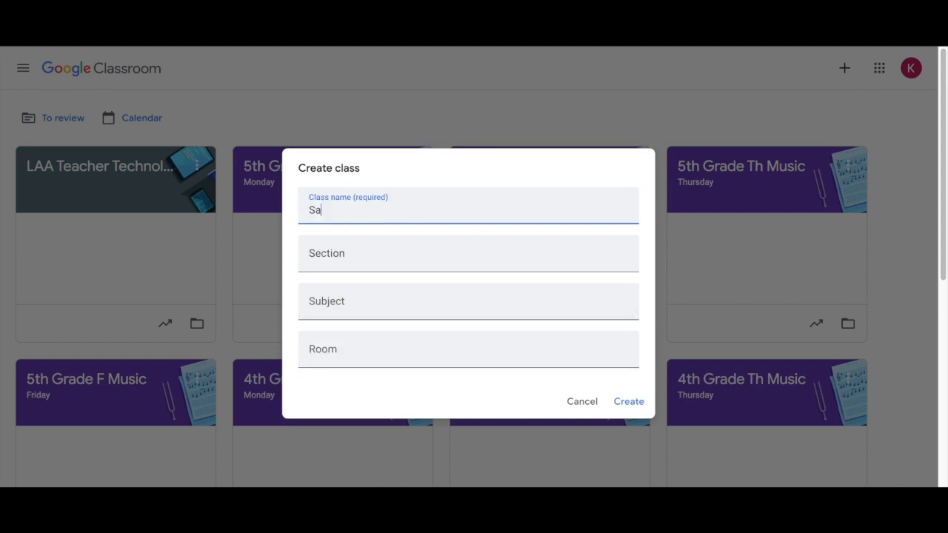
text(mple Class)
click(384, 264)
text(101)
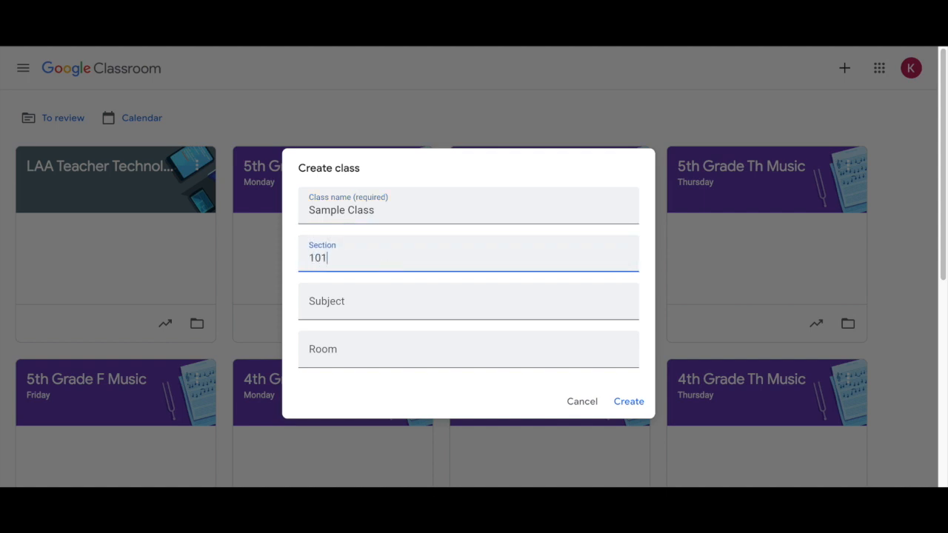
Enter "Sample Subject" as the subject and 2 as the room, and create the class
click(388, 313)
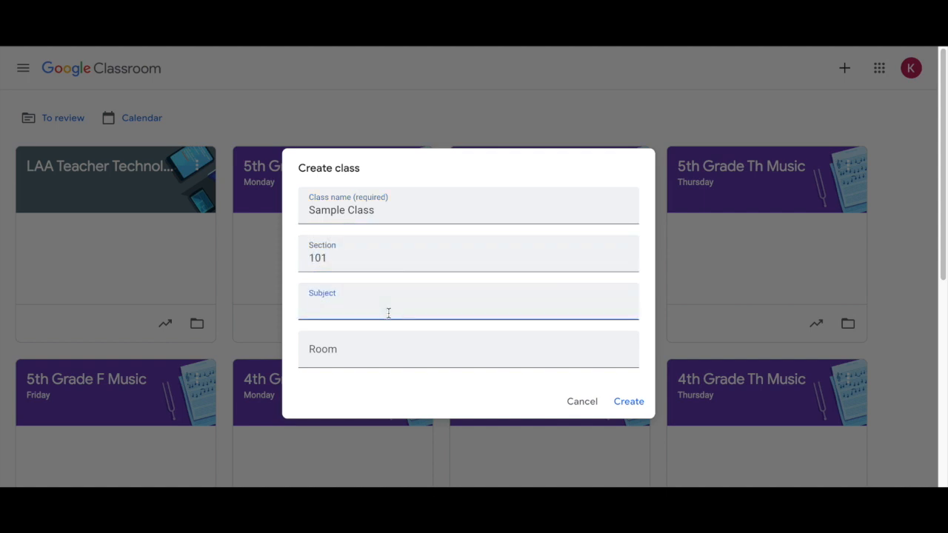
text(Sam)
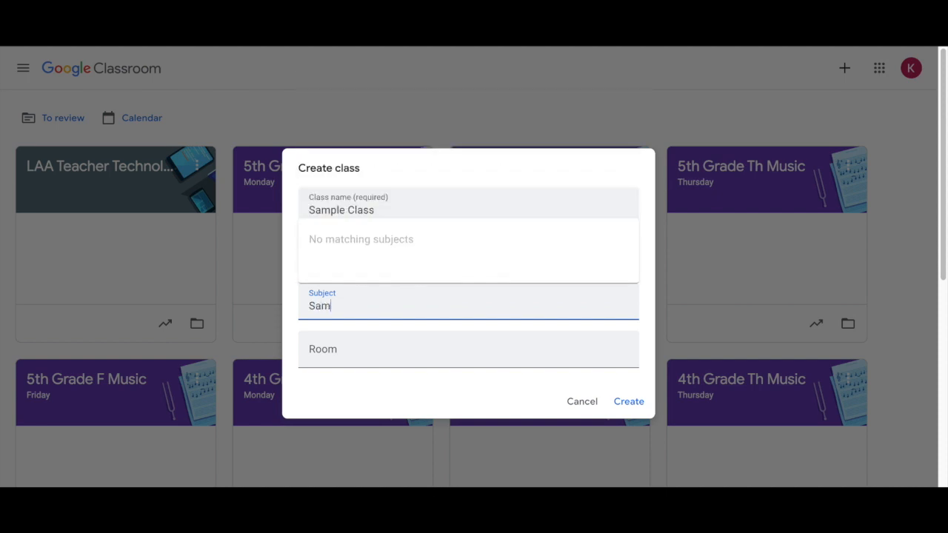
text(ple Subject)
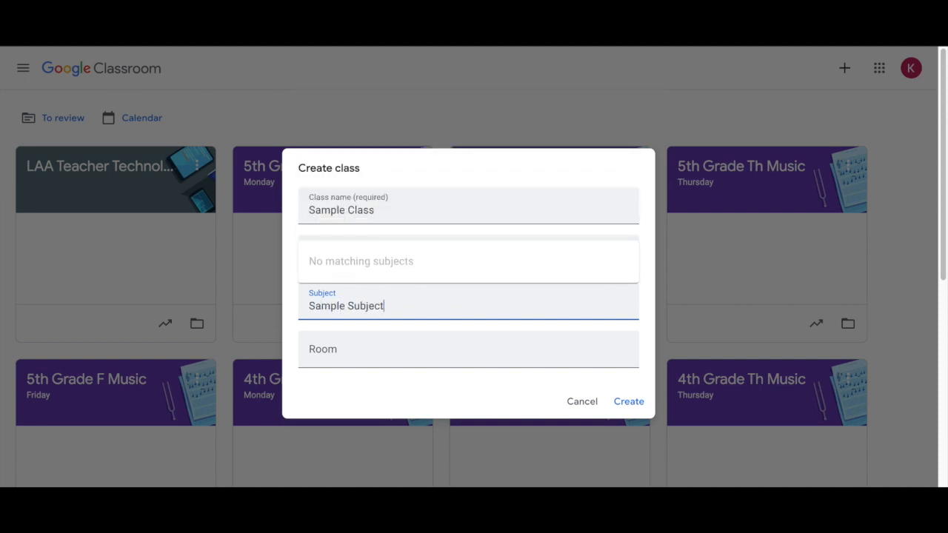
click(381, 355)
text(2)
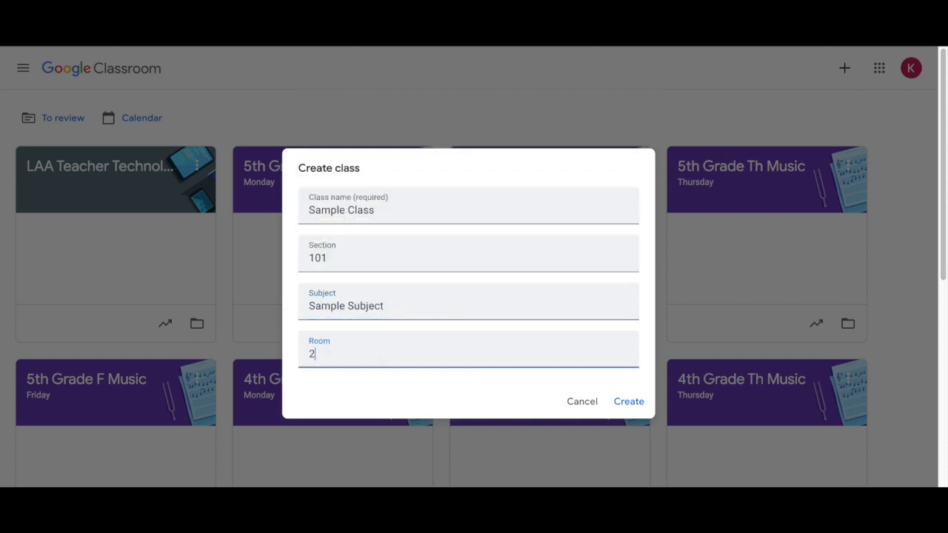
click(635, 404)
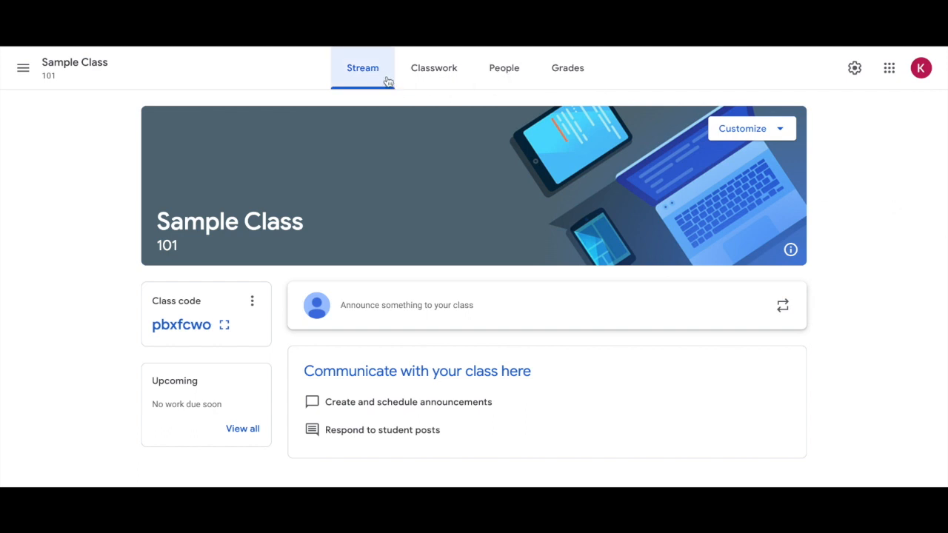
View the student invitation options for Sample Class, close them without inviting anyone, and return to the class stream
click(508, 83)
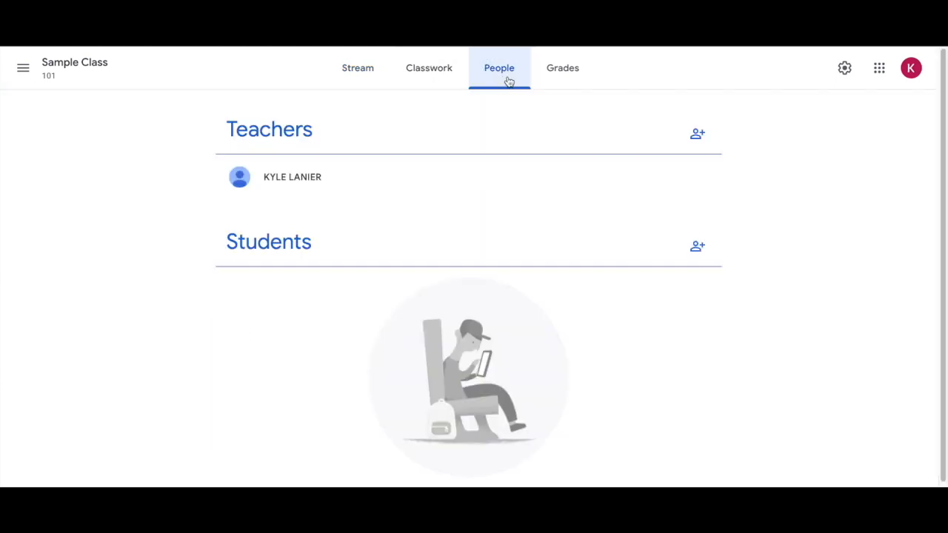
click(699, 247)
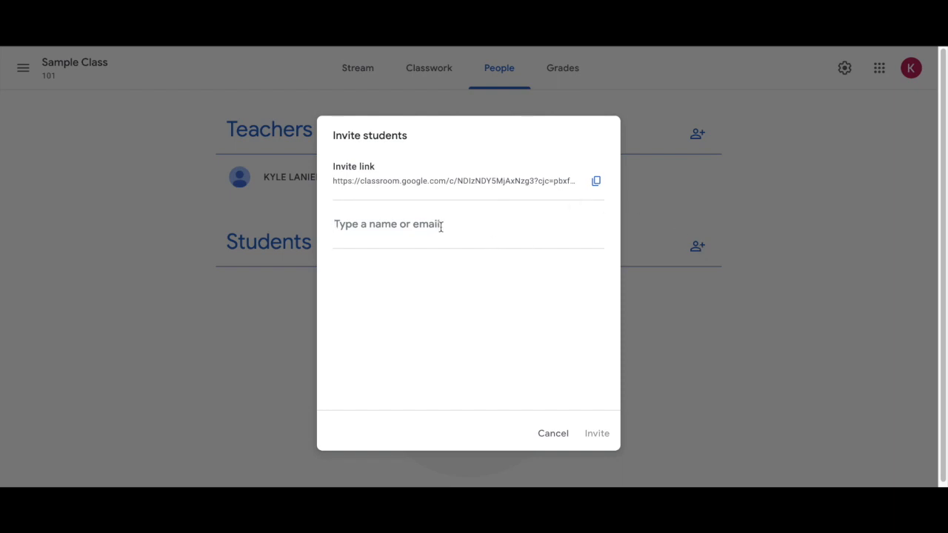
click(556, 440)
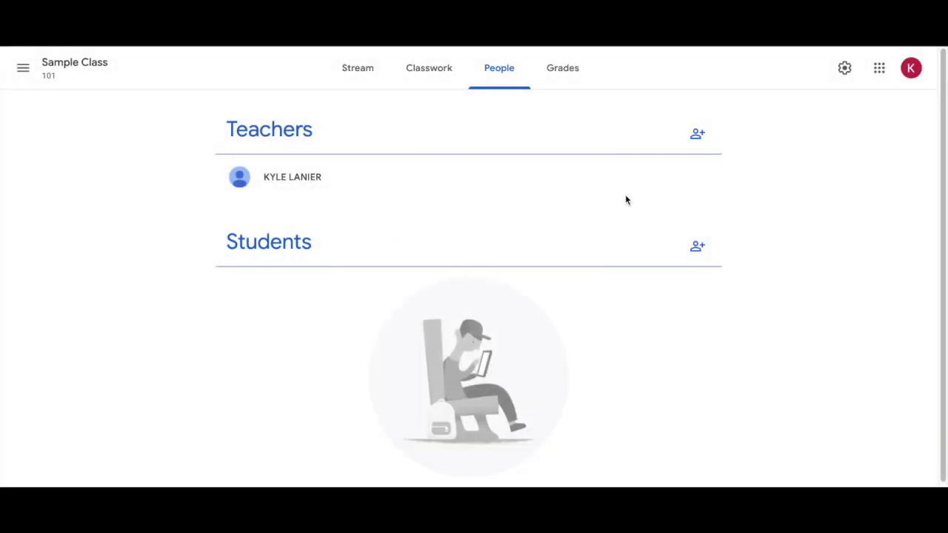
click(340, 70)
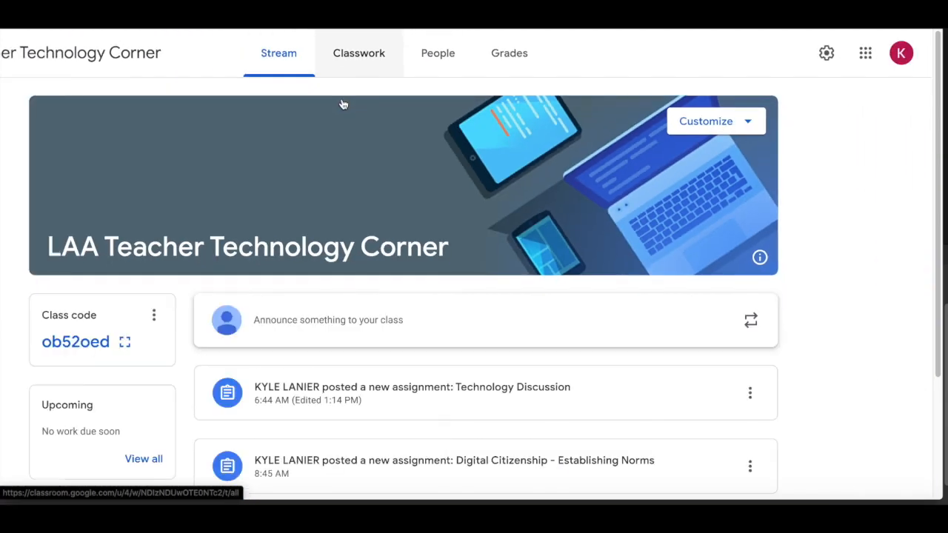
Start a new assignment in the classwork of LAA Teacher Technology Corner and title it "Name"
click(345, 103)
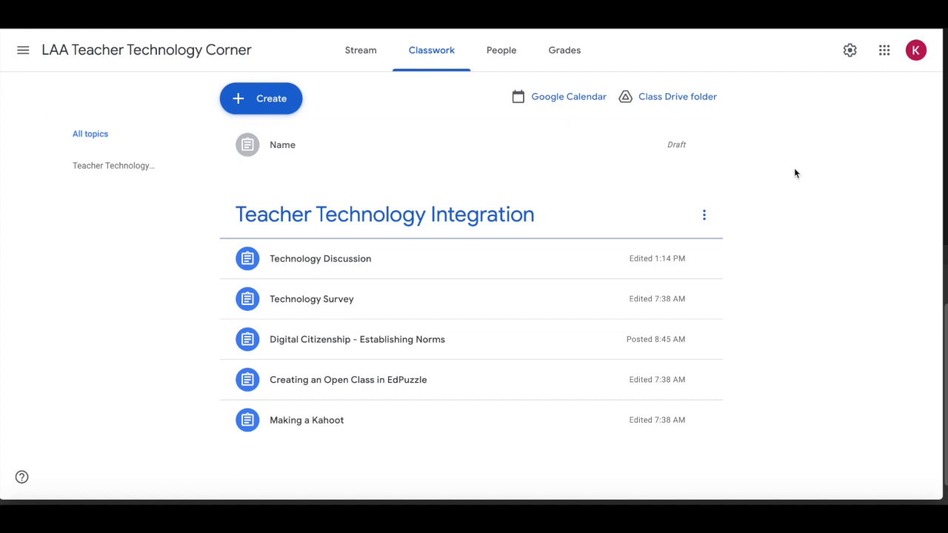
click(289, 101)
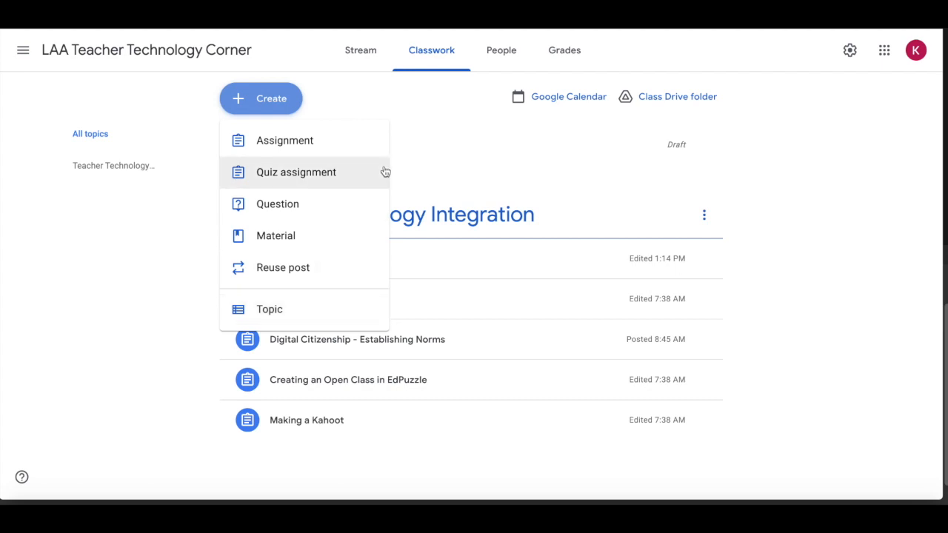
click(284, 145)
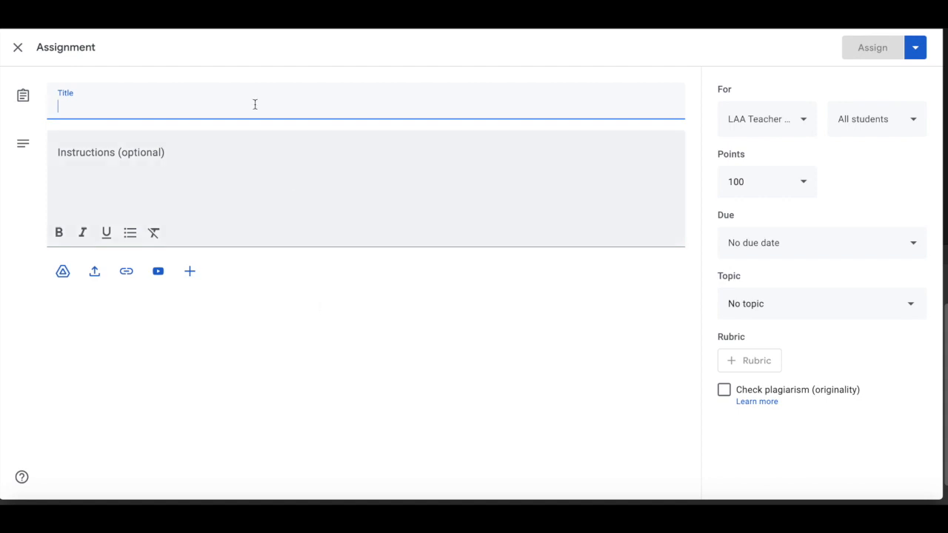
text(Name)
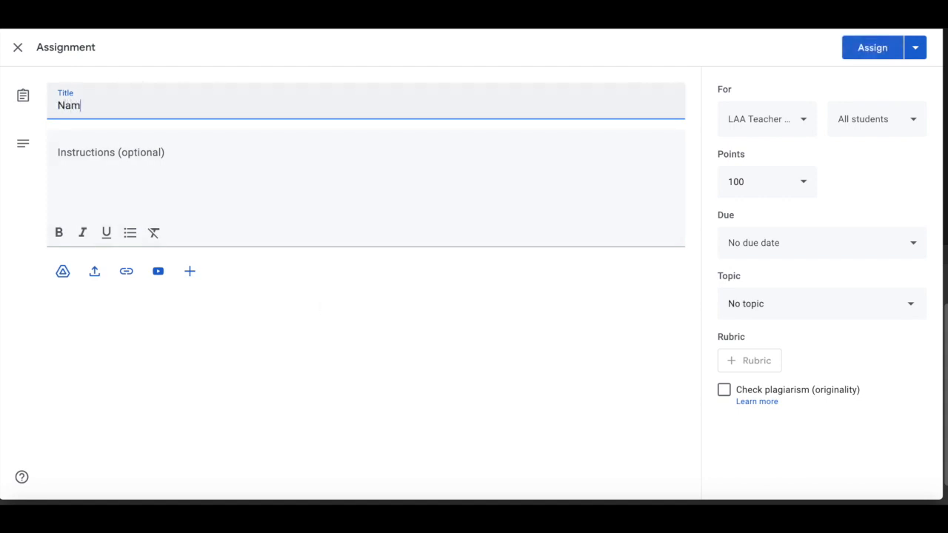
Enter "Provide instructions." as the assignment's instructions
click(116, 156)
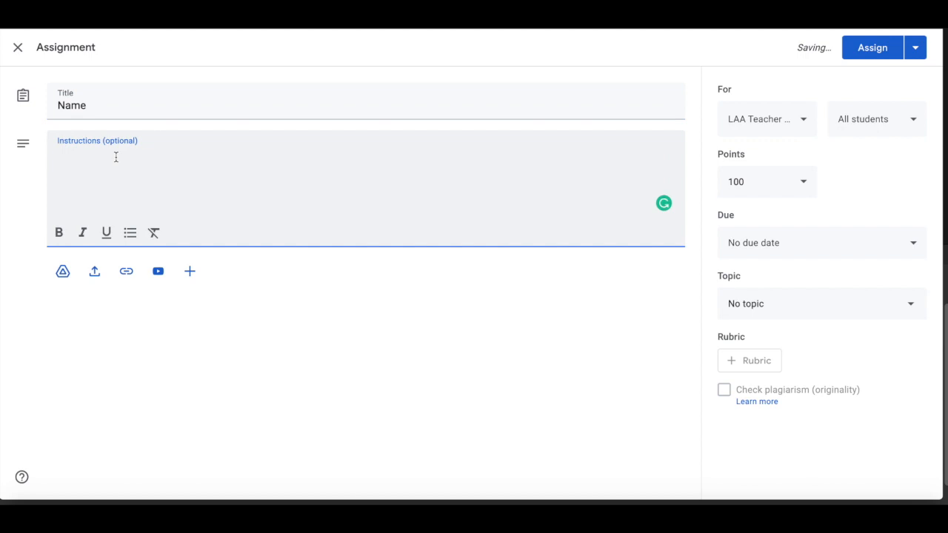
text(Provide insgtruction)
key(BackSpace)
key(BackSpace)
key(BackSpace)
key(BackSpace)
key(BackSpace)
key(BackSpace)
key(BackSpace)
key(BackSpace)
key(BackSpace)
text(tructions.)
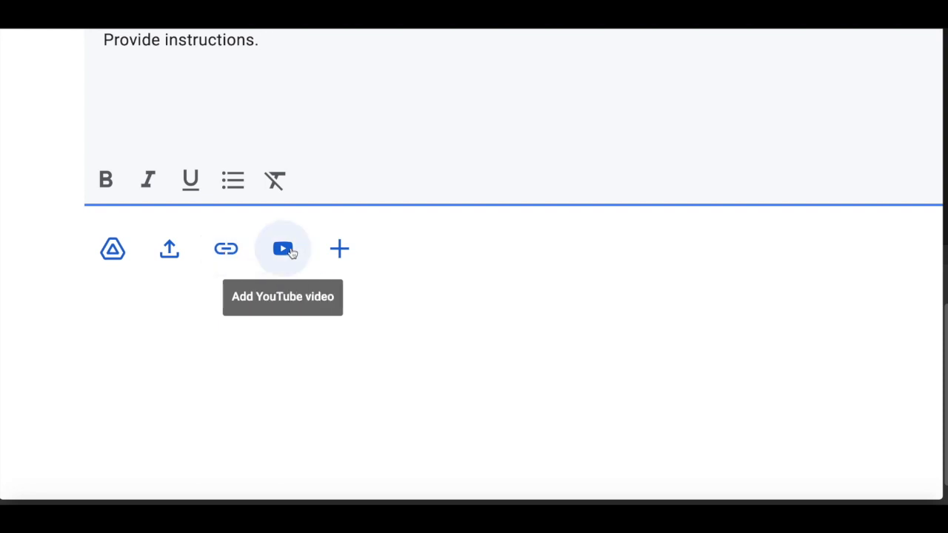
Review the file types that can be created as attachments, the classes available for assigning, and the assignment's points options
click(345, 254)
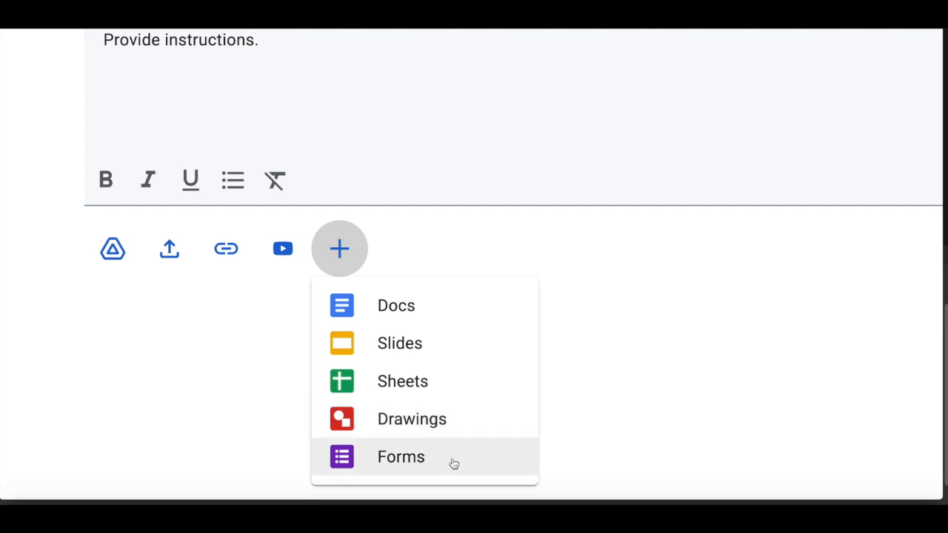
click(632, 426)
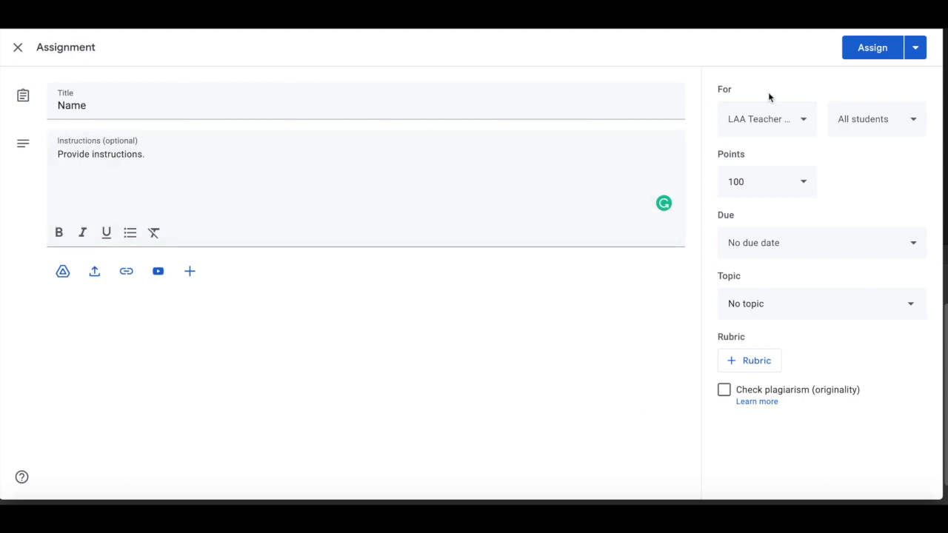
click(800, 120)
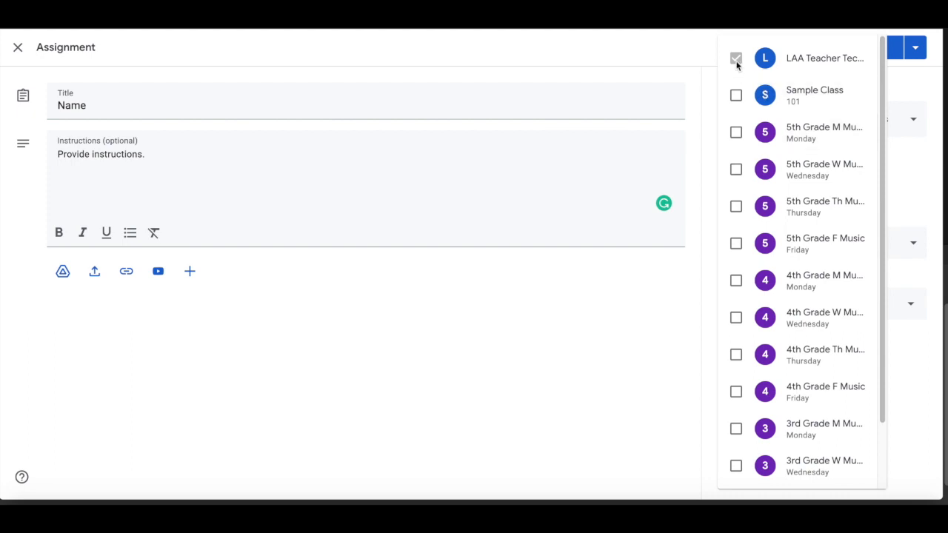
click(684, 51)
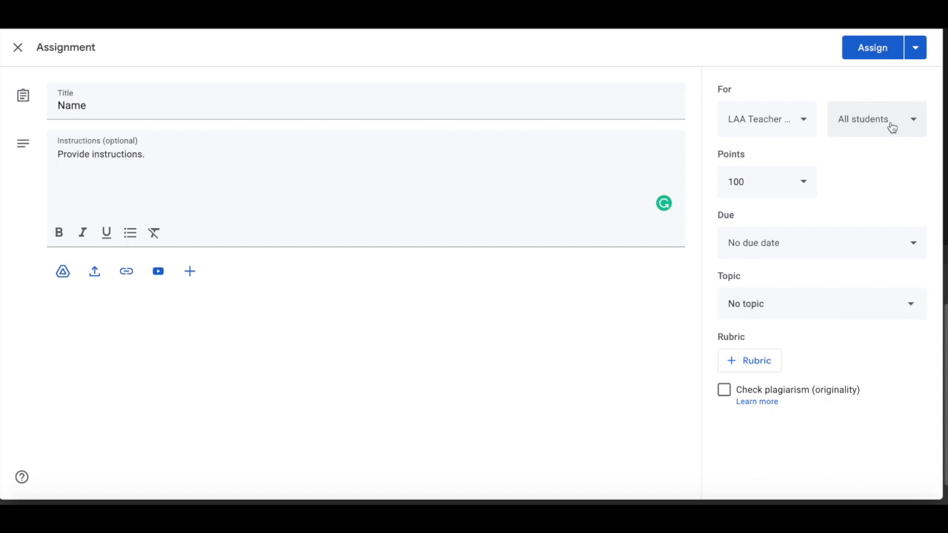
click(804, 187)
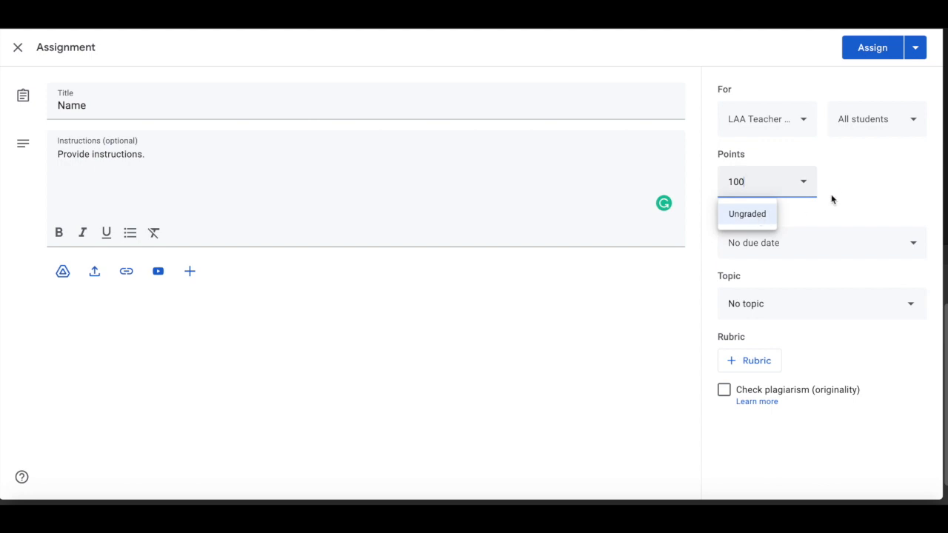
click(853, 193)
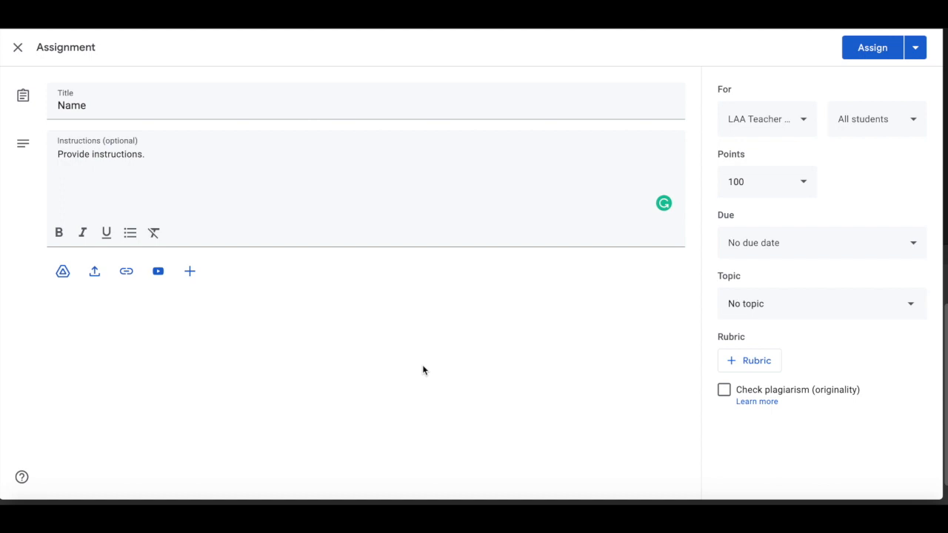
Attach the Edpuzzle share link of the Making a Kahoot video preview to the assignment and assign it to the class
click(133, 272)
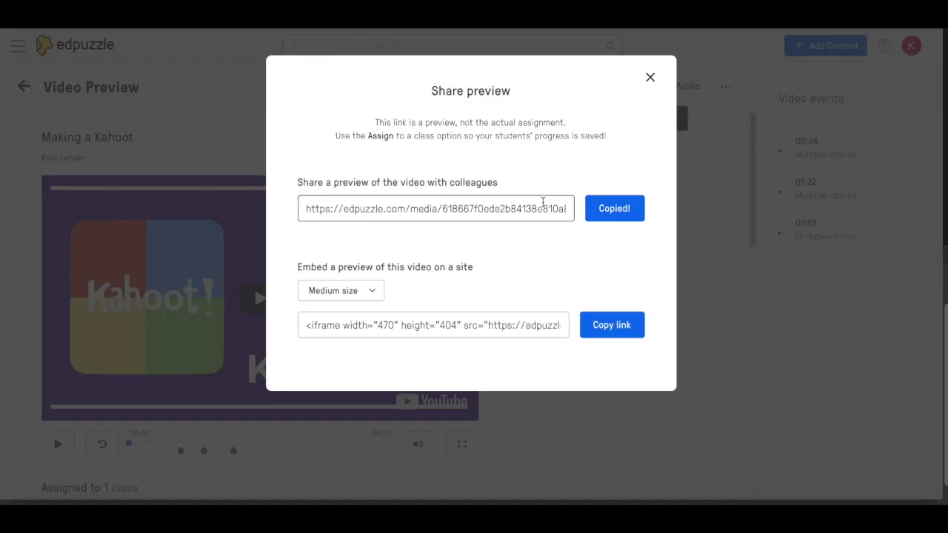
double_click(542, 209)
click(543, 208)
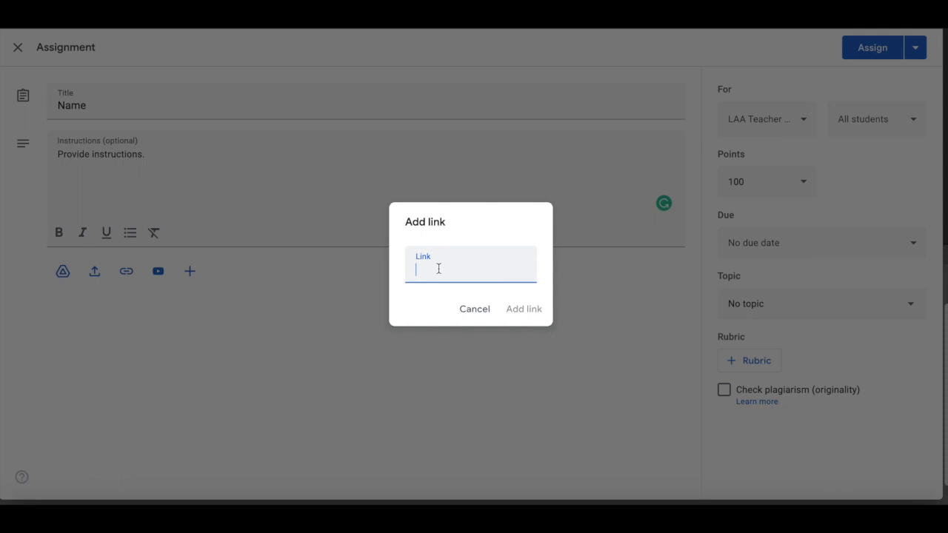
key(ctrl+v)
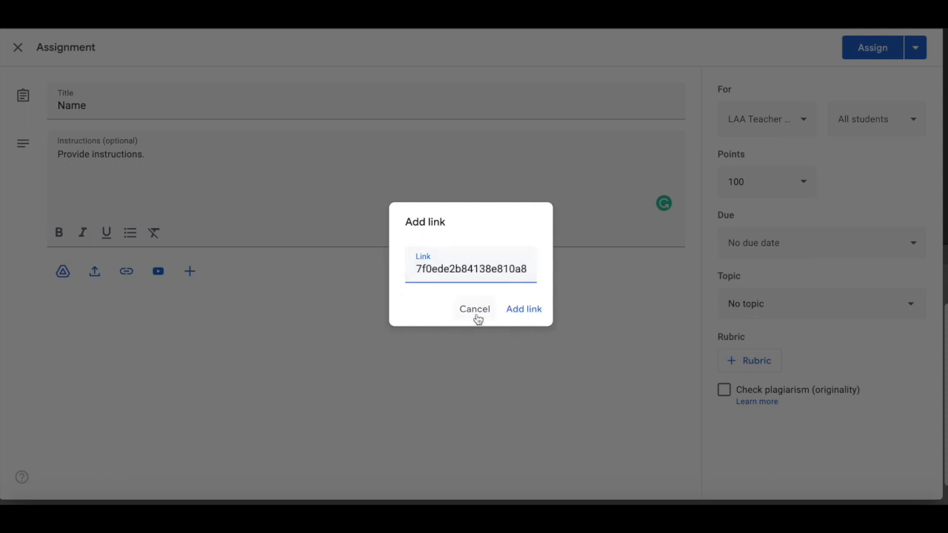
click(531, 309)
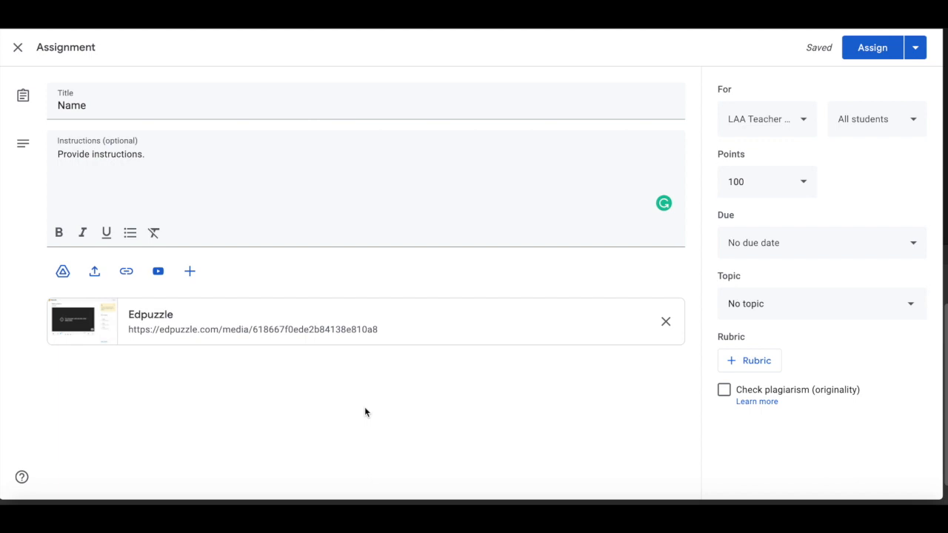
click(873, 49)
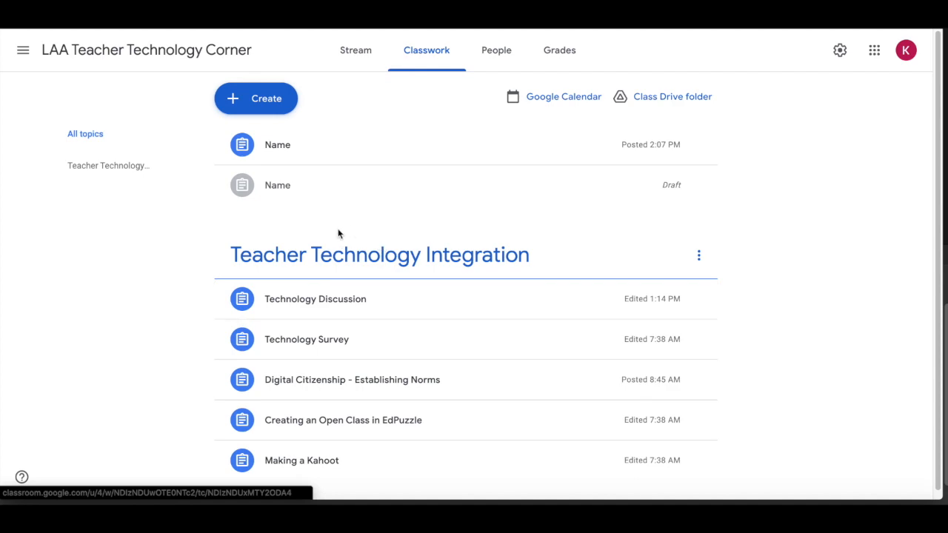
Check how the posted "Name" assignment appears in the class stream and view its student work and instructions
click(371, 59)
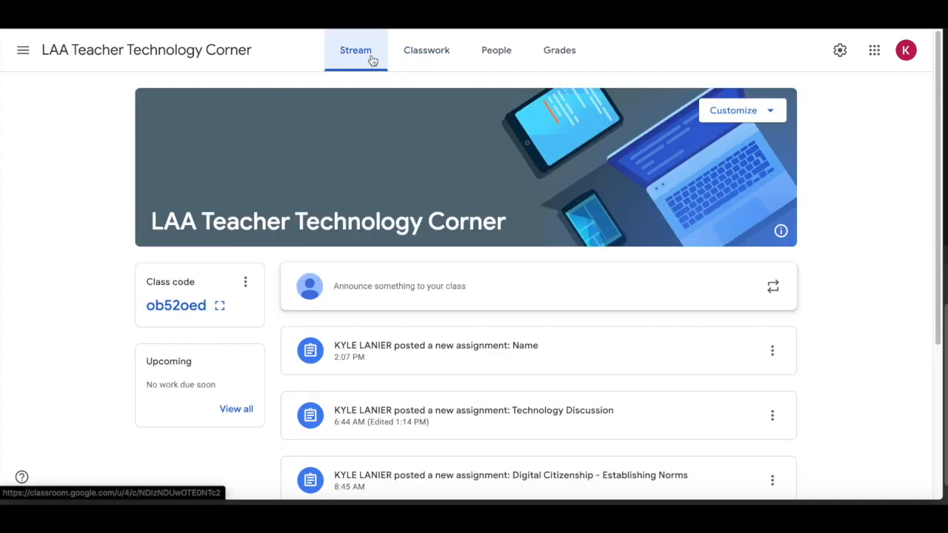
scroll(834, 281, down, 2)
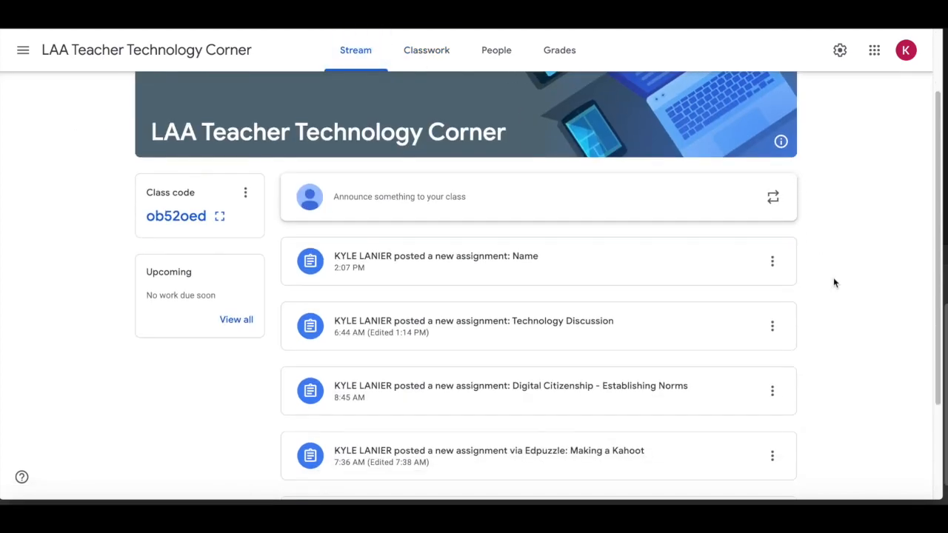
scroll(523, 267, up, 5)
scroll(878, 195, up, 2)
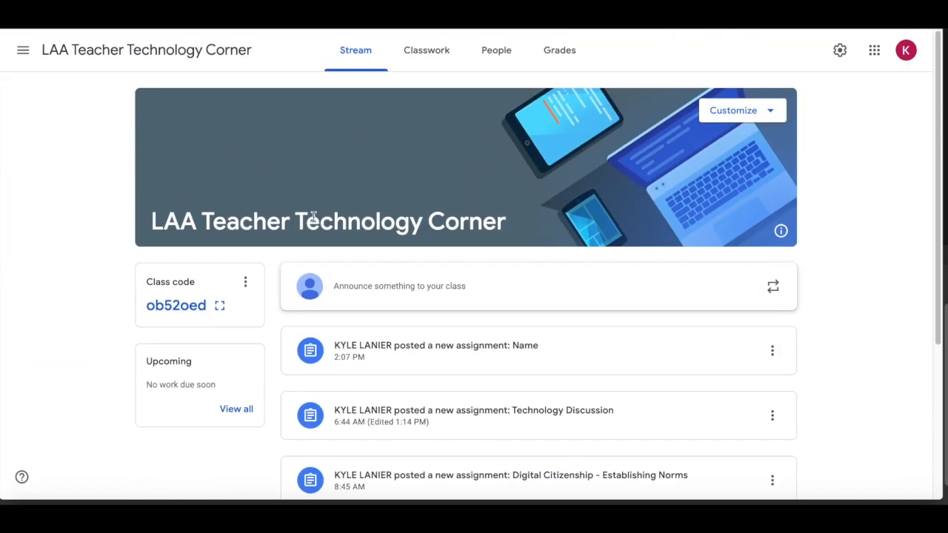
click(448, 354)
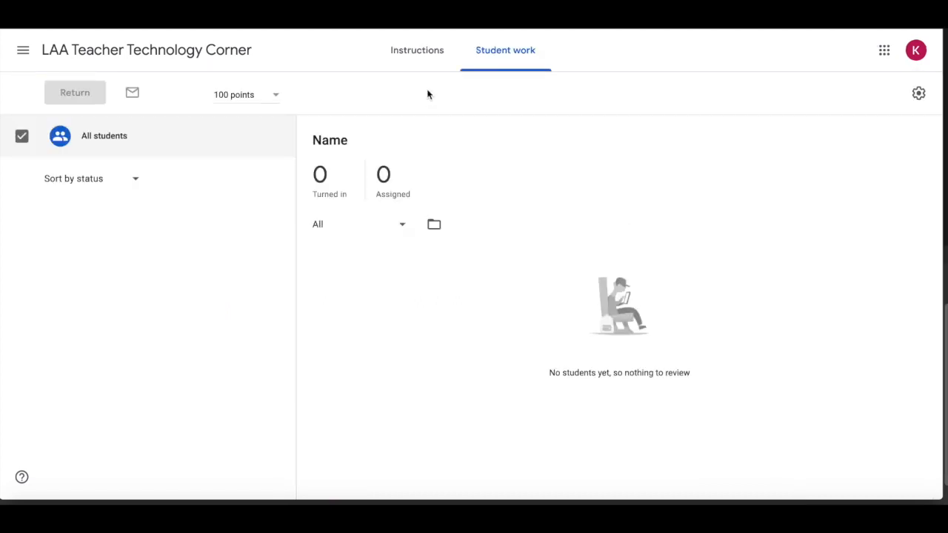
click(414, 64)
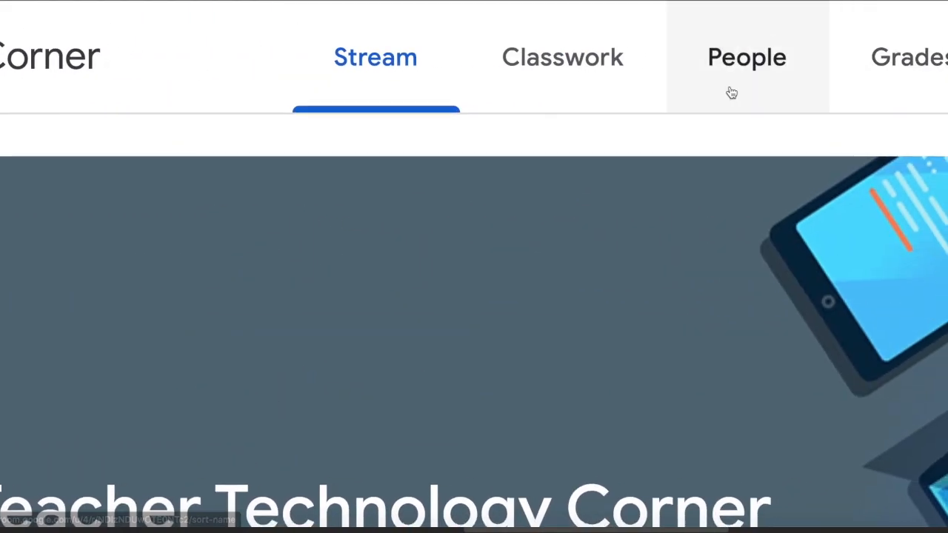
Copy the student invite link of LAA Teacher Technology Corner
click(735, 89)
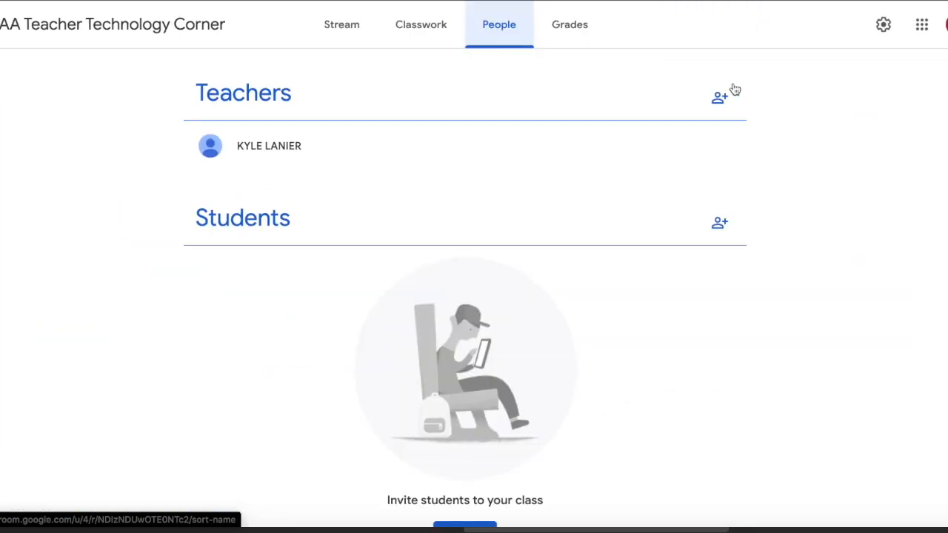
click(719, 232)
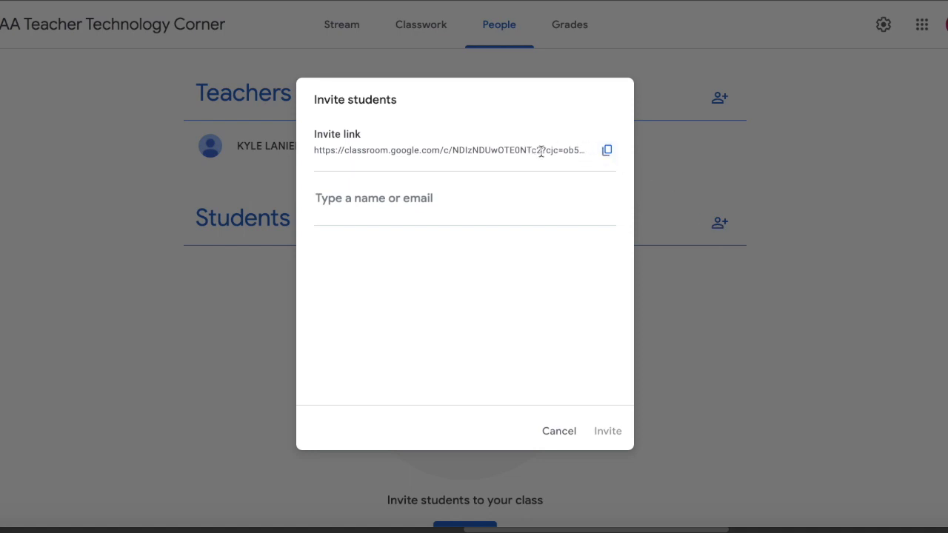
click(603, 153)
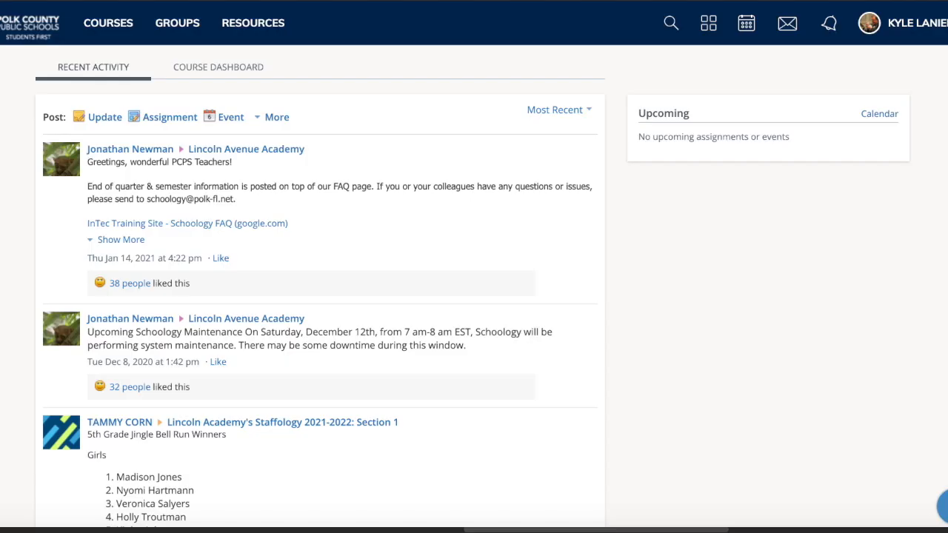
Switch to Schoology, start a new link in the personal resources and enter the copied class invite link as its URL
click(259, 24)
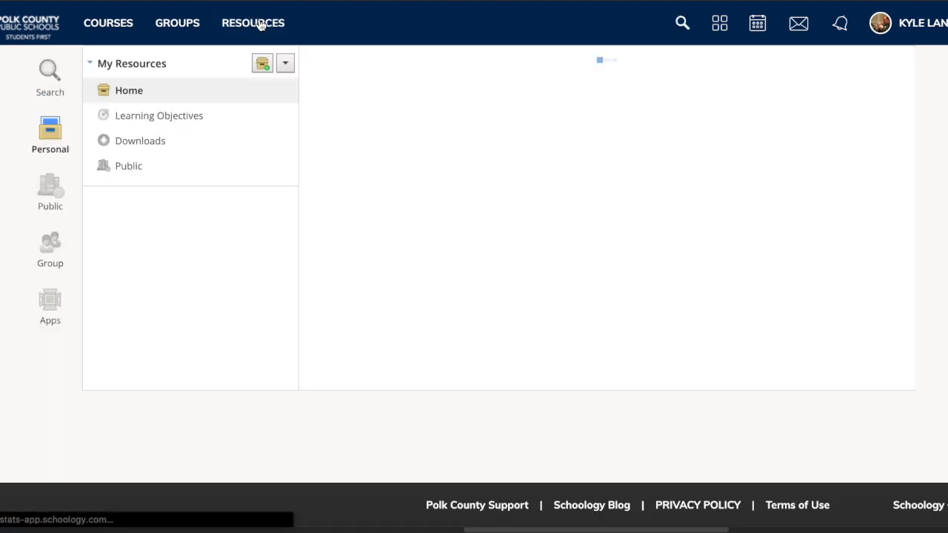
click(404, 102)
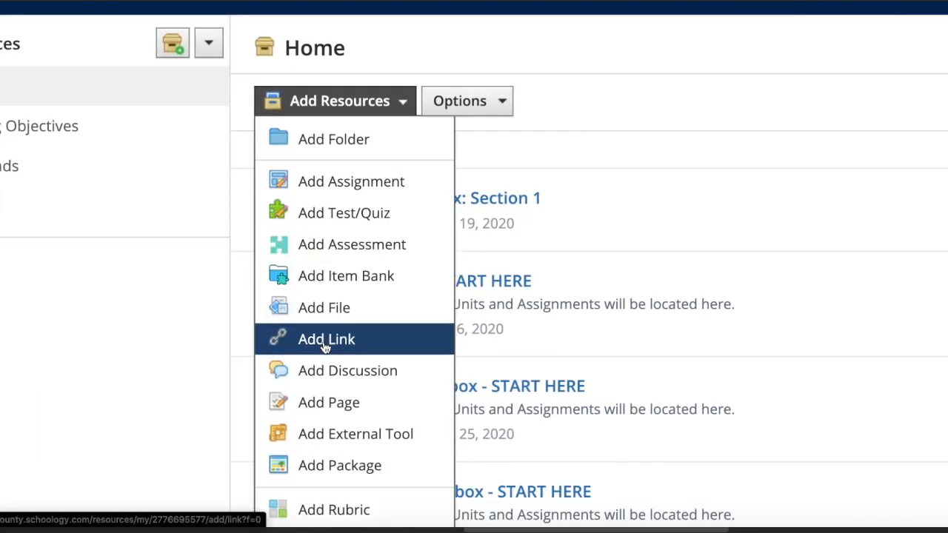
click(325, 346)
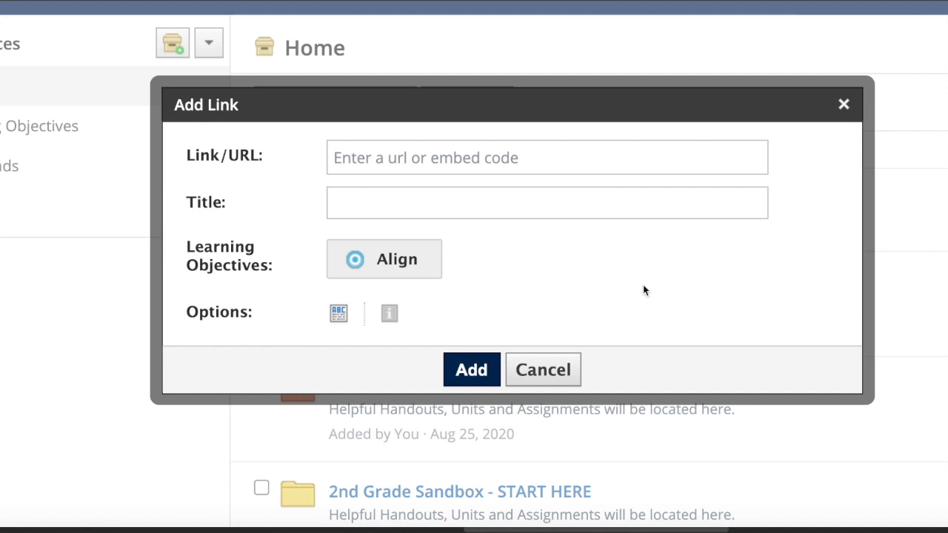
click(397, 163)
key(ctrl+v)
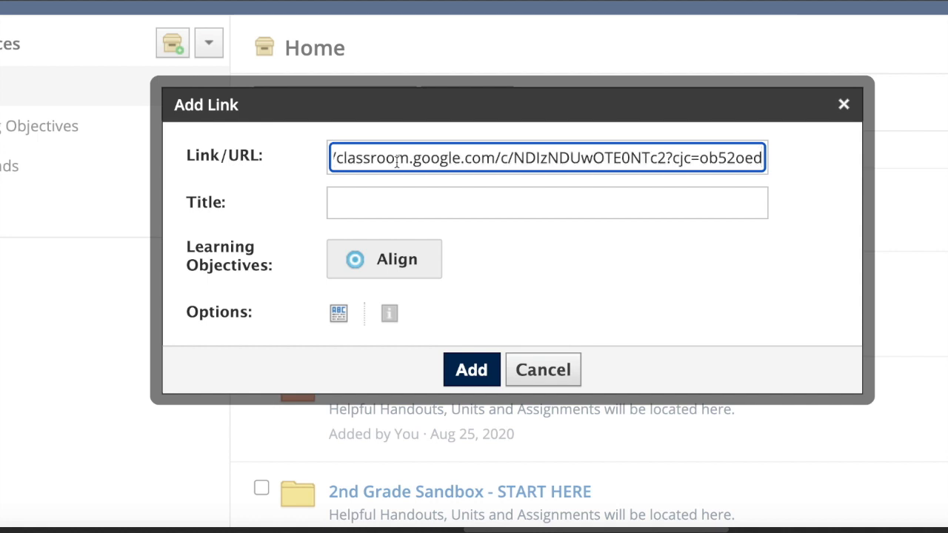
Title the new link "Google Classroom Link" and add it to the resources
click(485, 205)
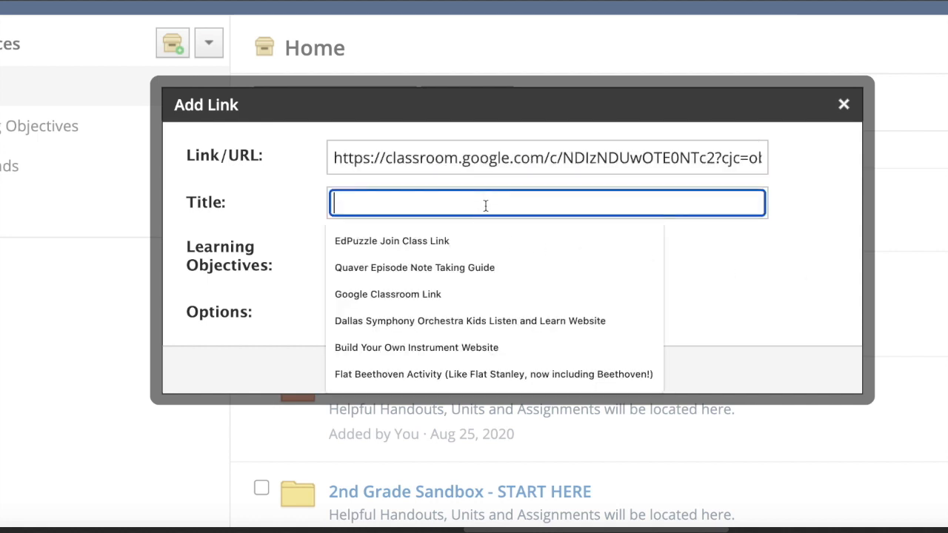
text(Google)
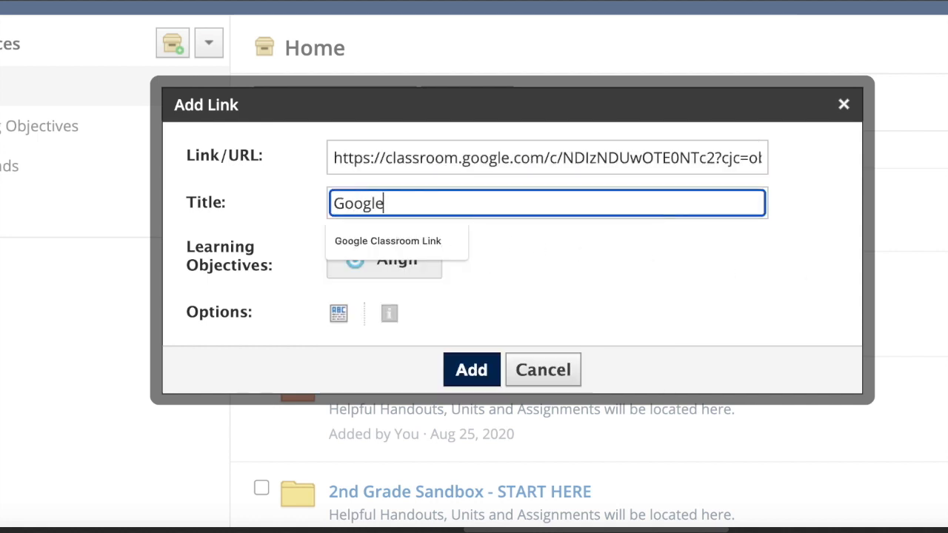
click(453, 234)
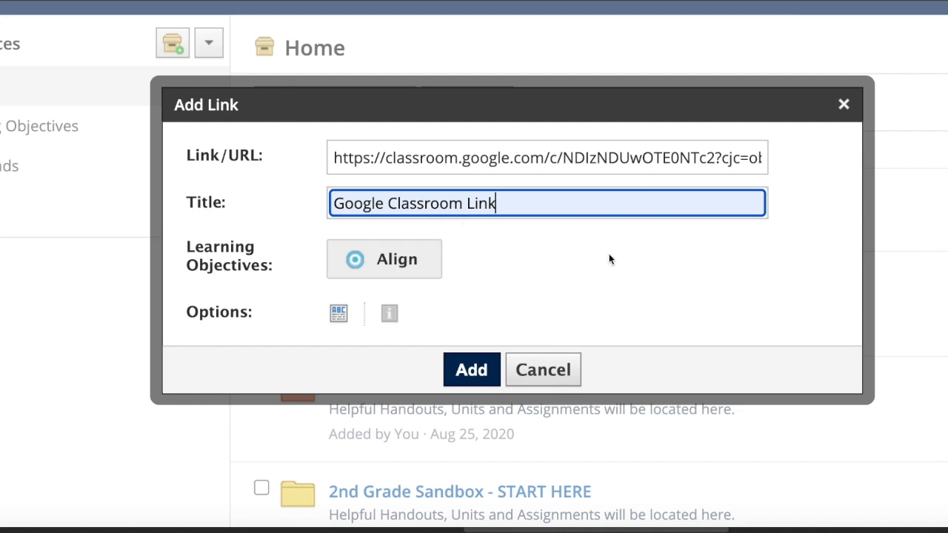
click(477, 375)
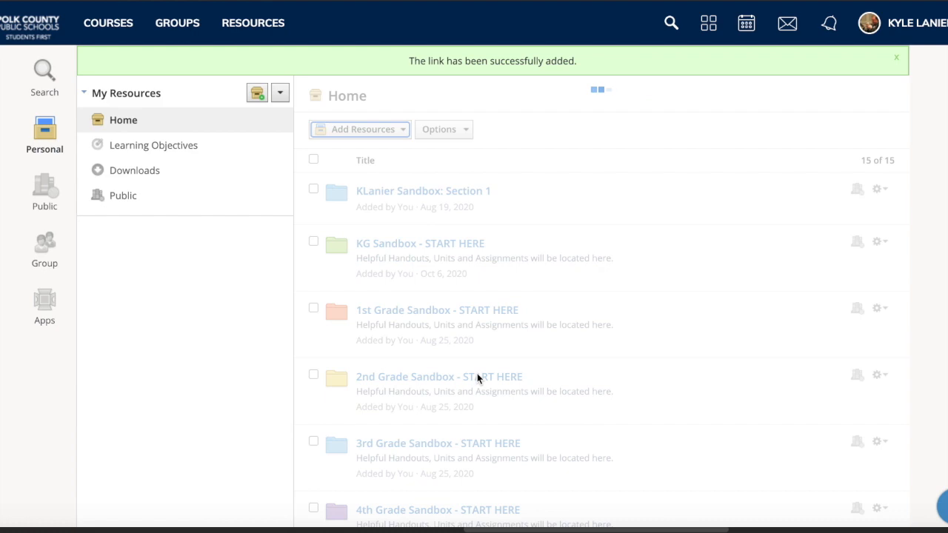
Add the Google Classroom Link resource to the first listed MUSIC - GRADE 1 course with the folder set to (None)
scroll(478, 378, down, 2)
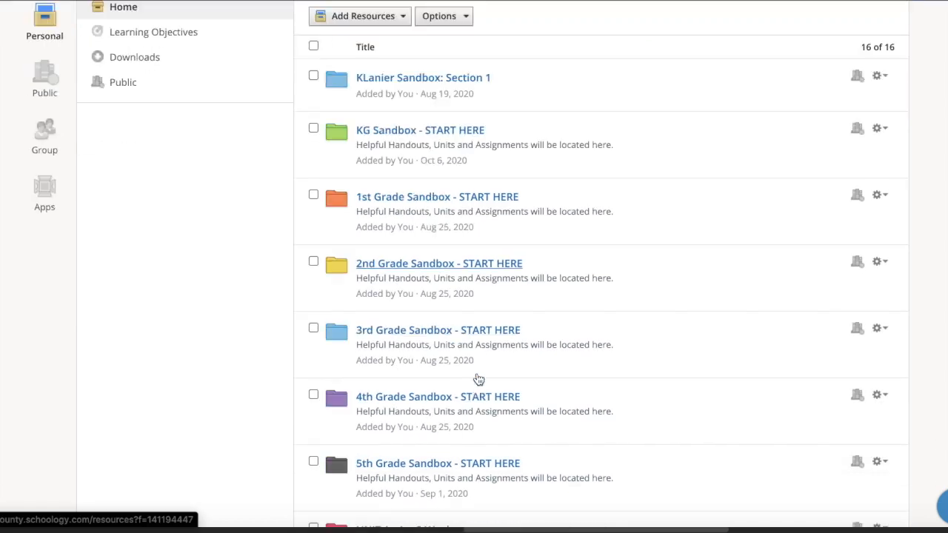
scroll(478, 379, down, 10)
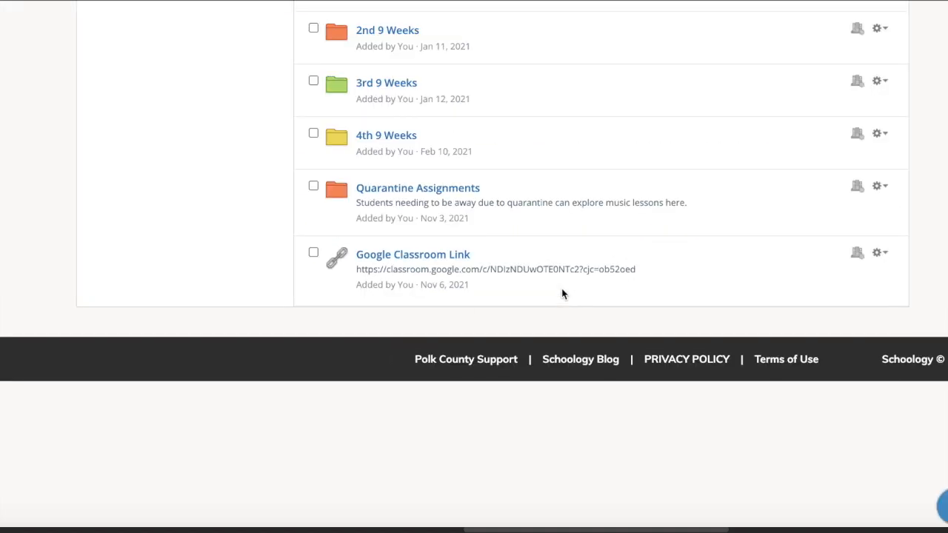
click(889, 259)
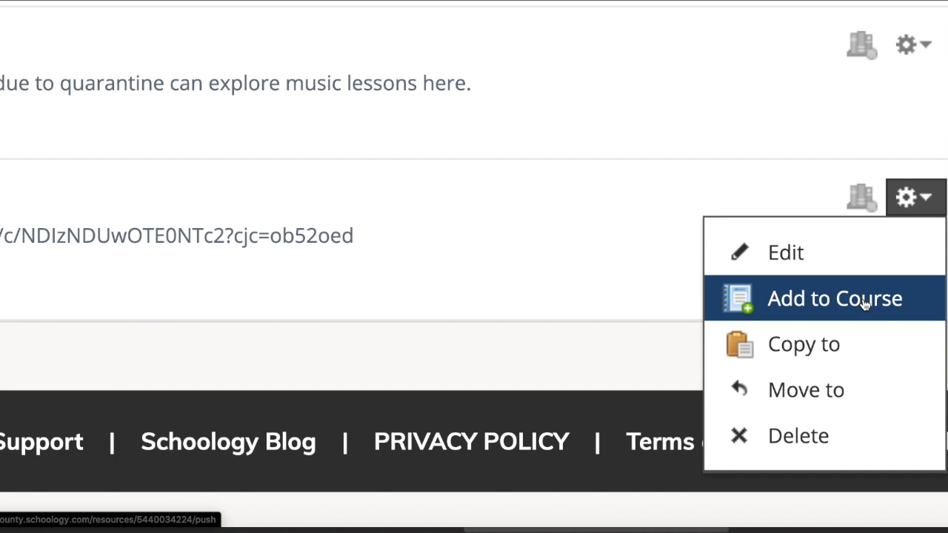
click(866, 299)
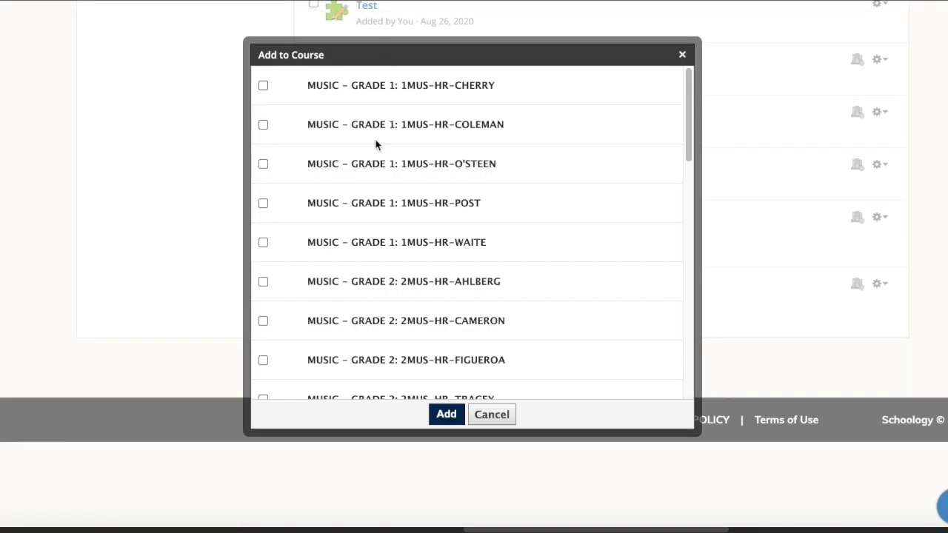
scroll(417, 291, down, 1)
scroll(416, 291, up, 1)
click(263, 85)
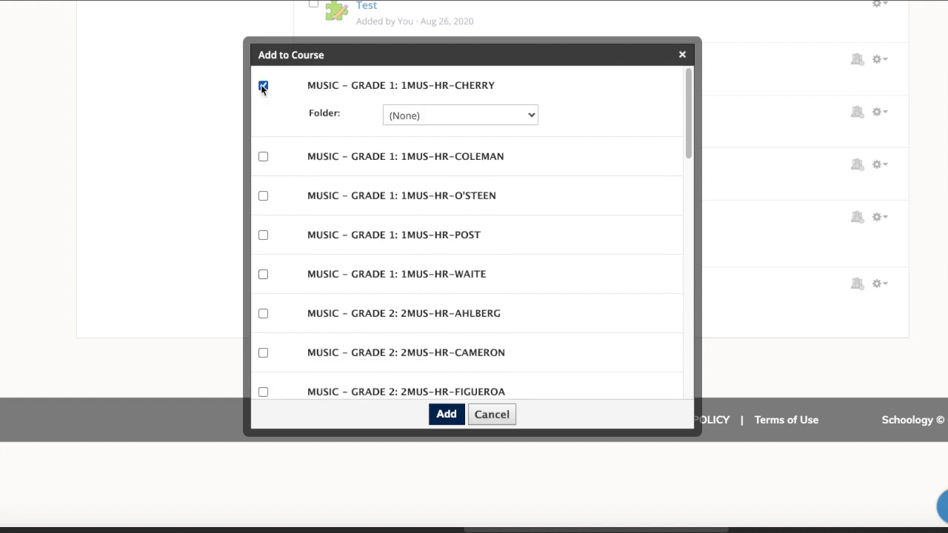
click(263, 157)
click(263, 157)
click(534, 117)
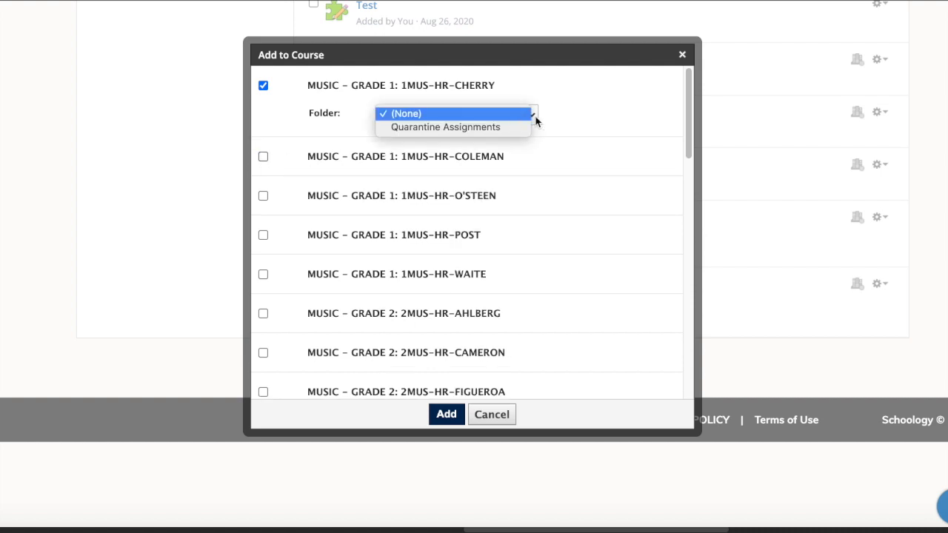
click(566, 131)
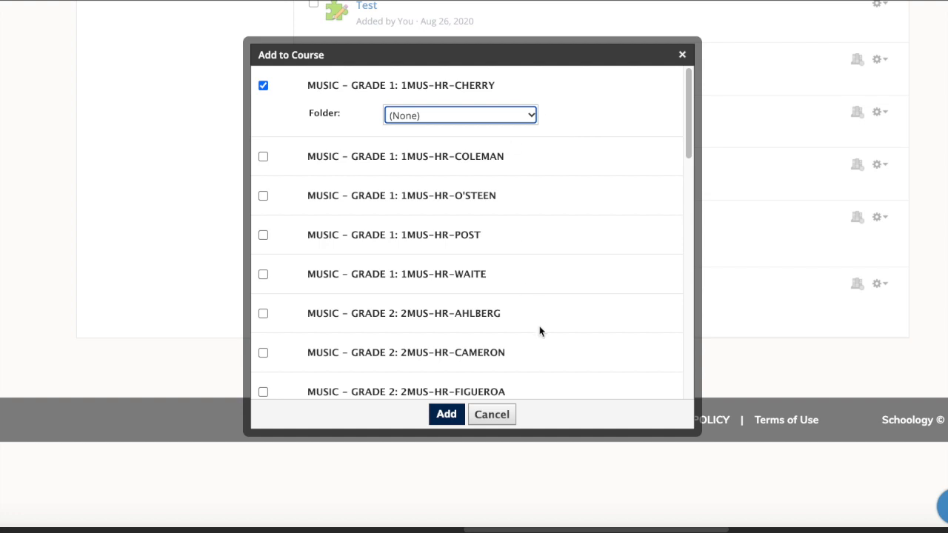
click(447, 415)
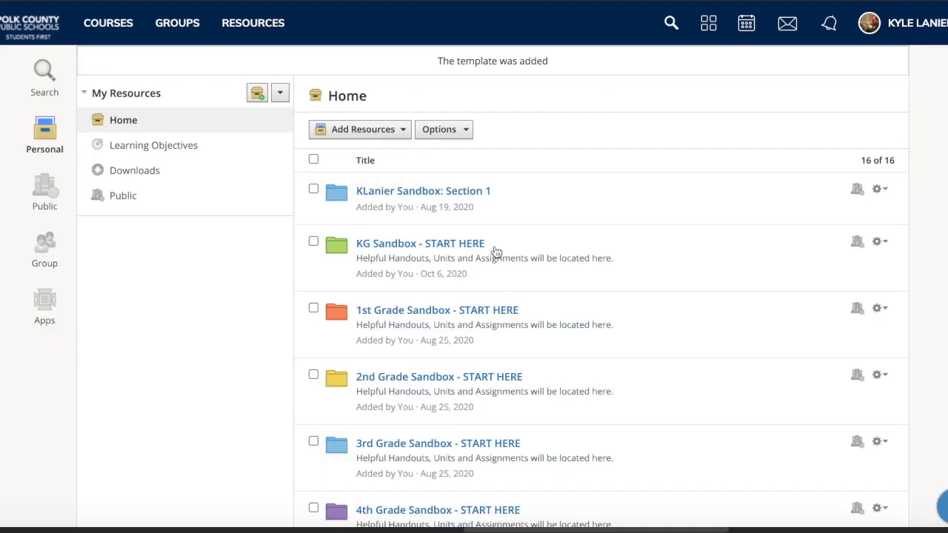
Open Google Classroom Link from that Grade 1 music course's materials, launch it externally and view the page for joining the class
click(101, 24)
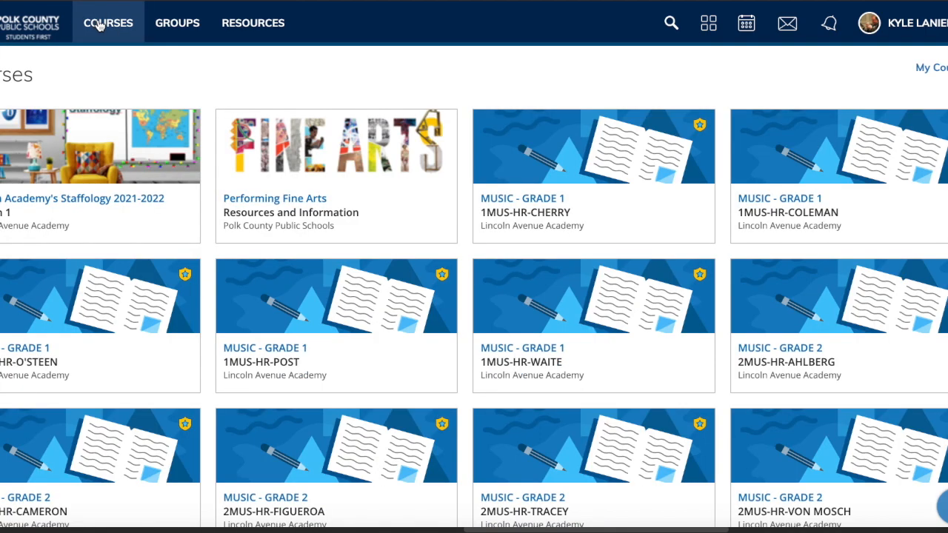
click(551, 214)
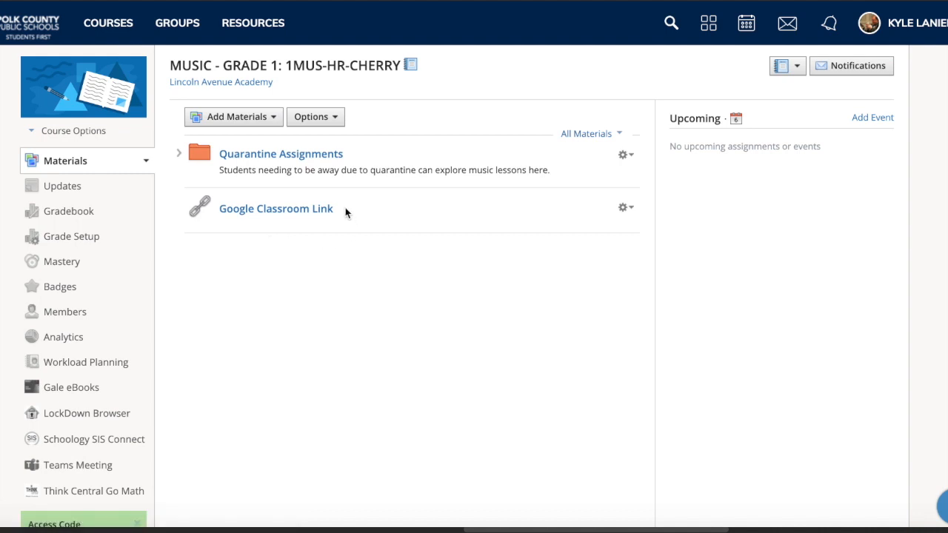
click(244, 215)
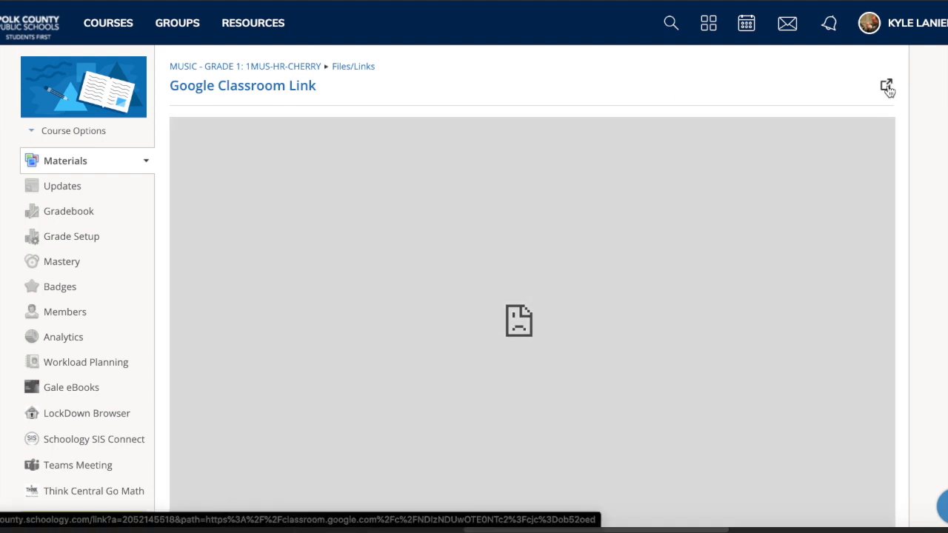
click(887, 87)
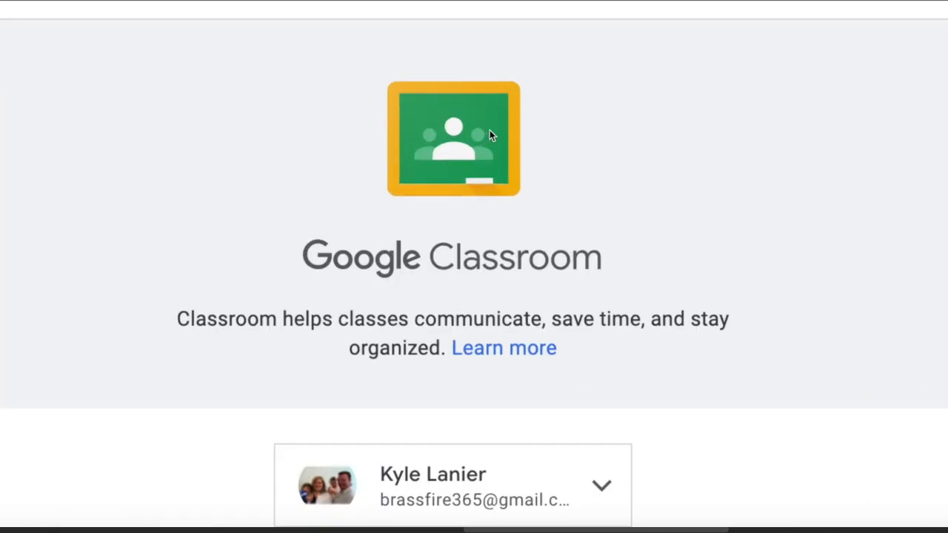
scroll(491, 135, down, 3)
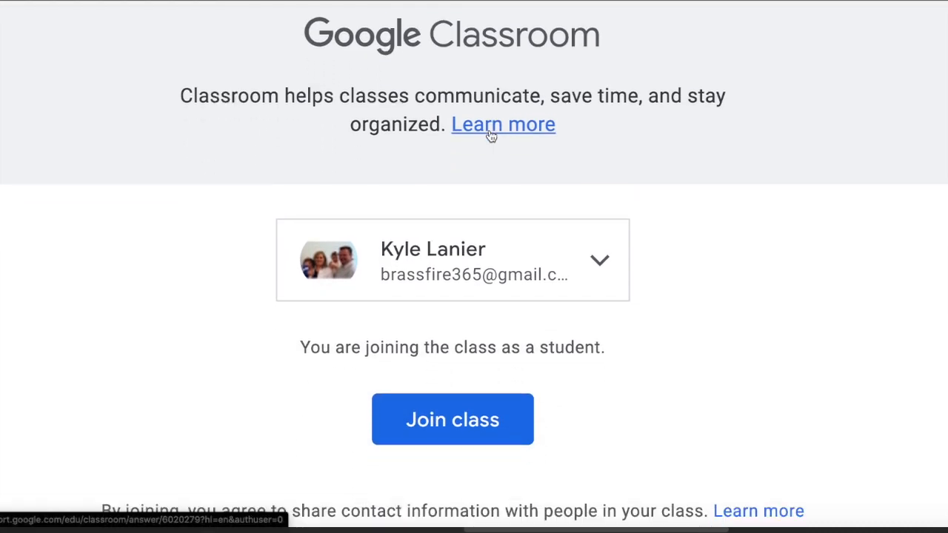